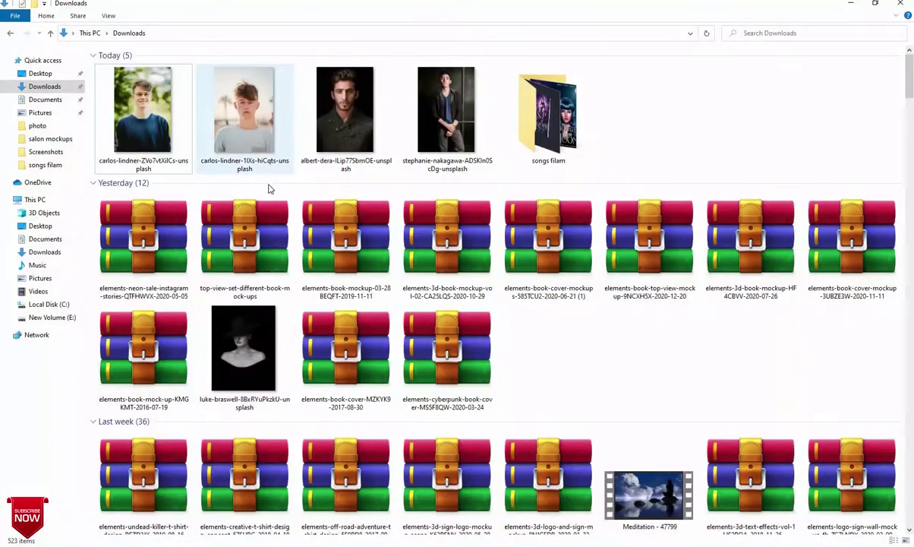
Step: Drag the glasses portrait from Downloads into the blank Untitled-1 document
mouse_move(251, 173)
left_mouse_down()
mouse_move(357, 403)
mouse_move(354, 396)
left_mouse_up()
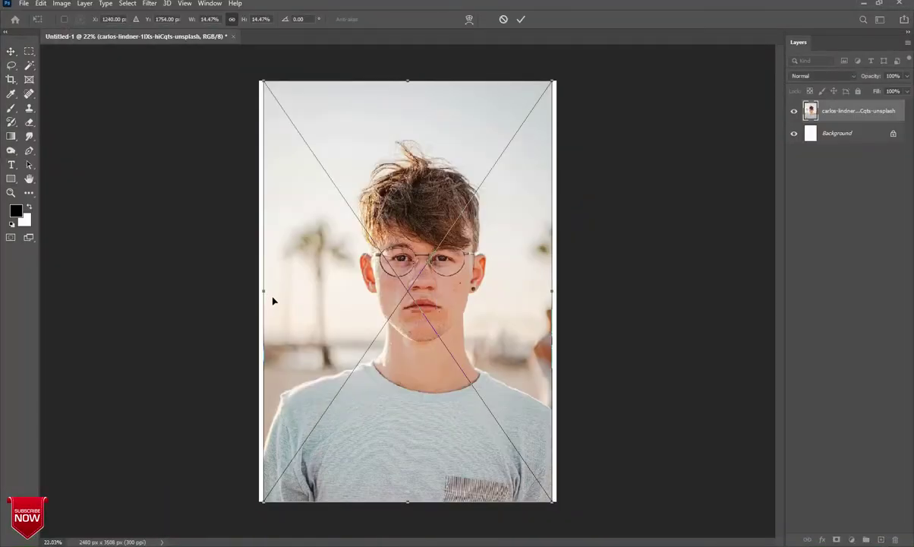
Step: Scale the placed portrait outward so it covers the whole Untitled-1 canvas, and commit the transform
left_click_drag(263, 292, 259, 292)
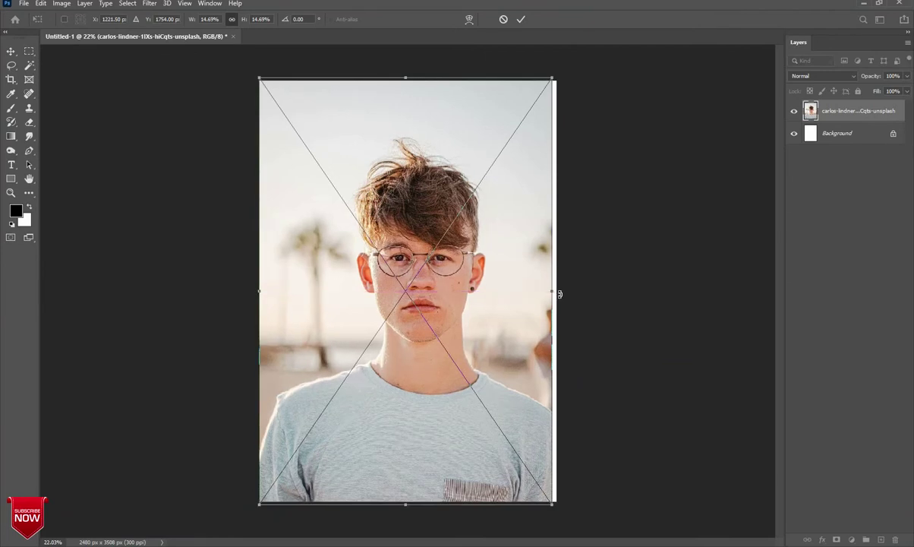
left_click_drag(557, 293, 559, 292)
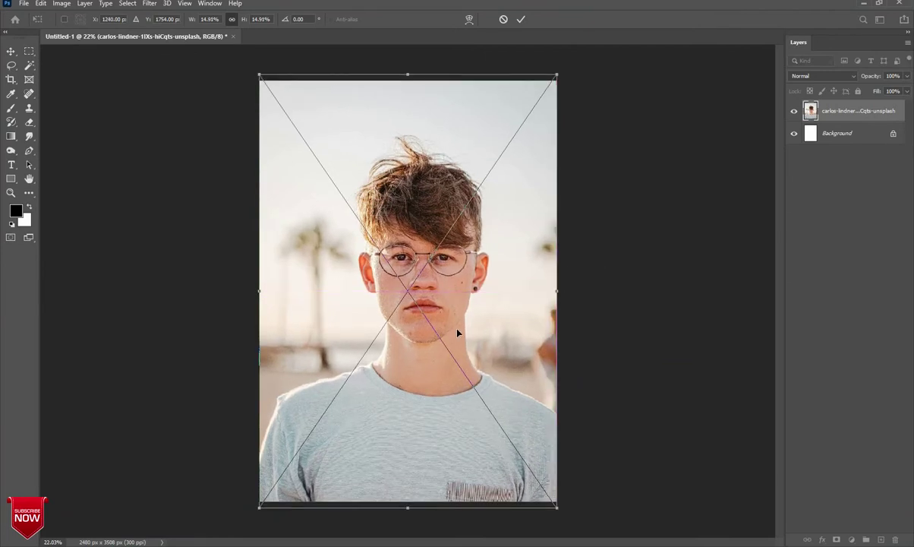
left_click_drag(457, 334, 459, 348)
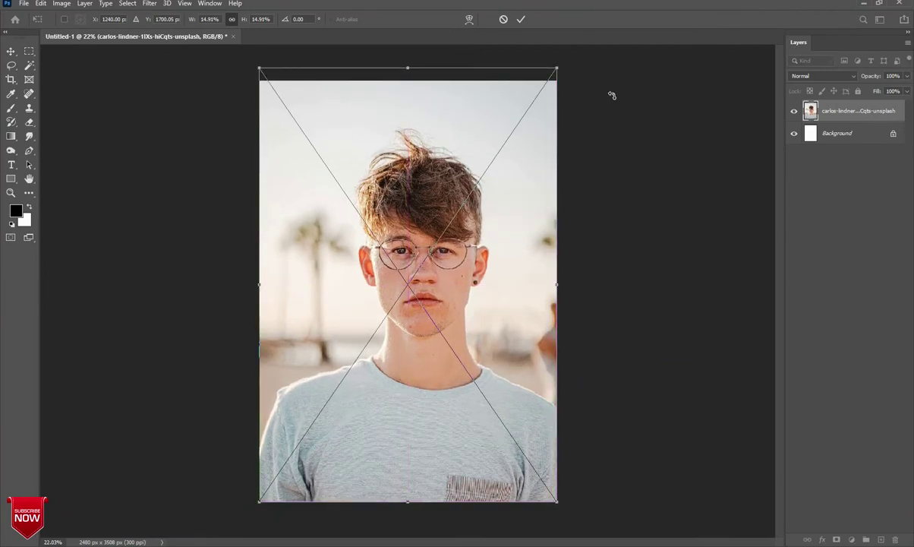
left_click(521, 22)
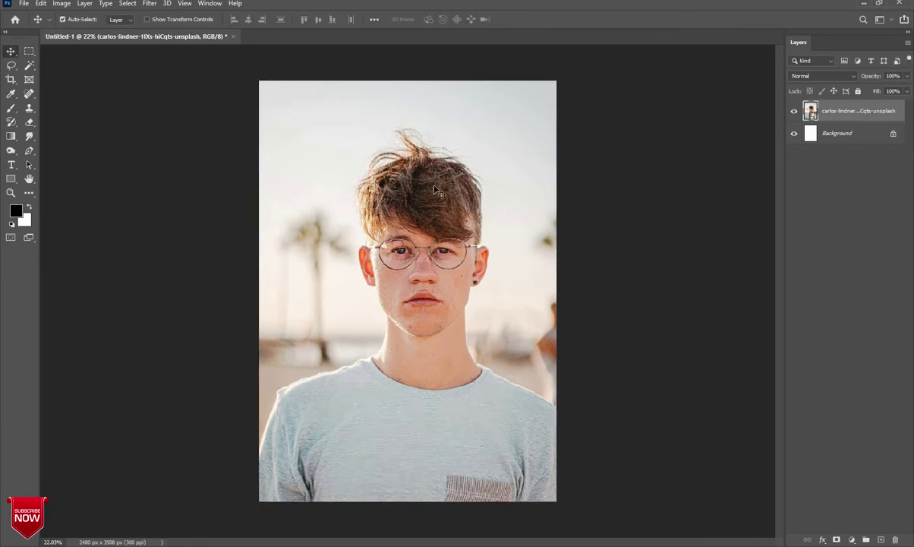
scroll(450, 235, "down", 1)
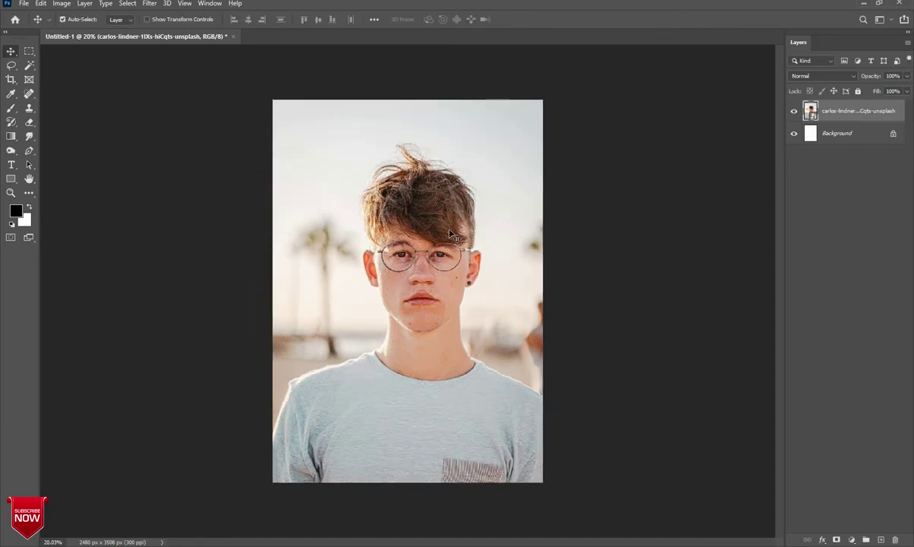
scroll(450, 234, "up", 2)
Step: Add an Exposure adjustment layer above the portrait with exposure set to -0.56
left_click(851, 539)
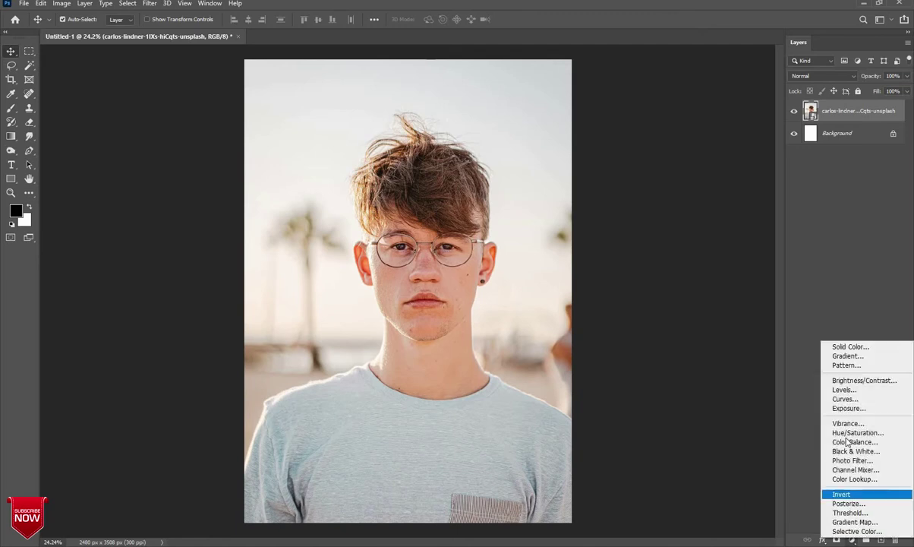
left_click(839, 407)
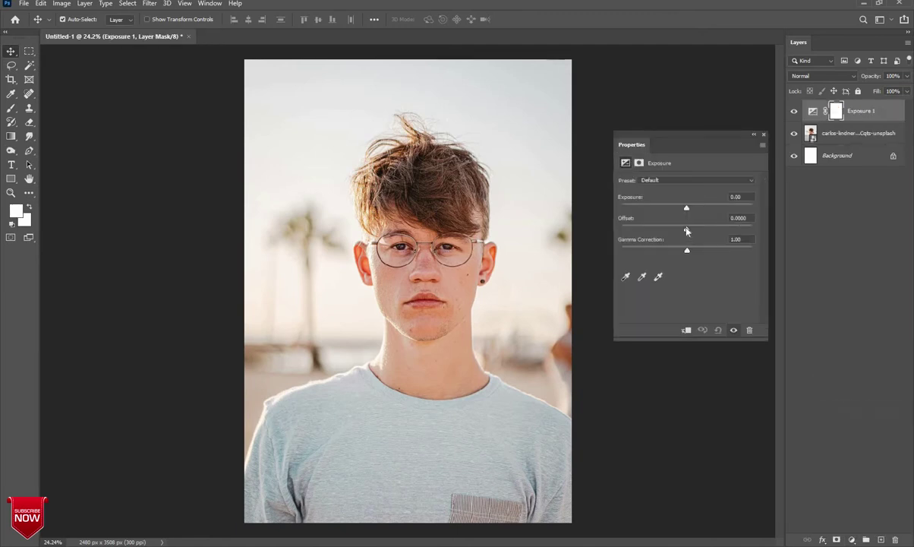
left_click_drag(687, 210, 681, 210)
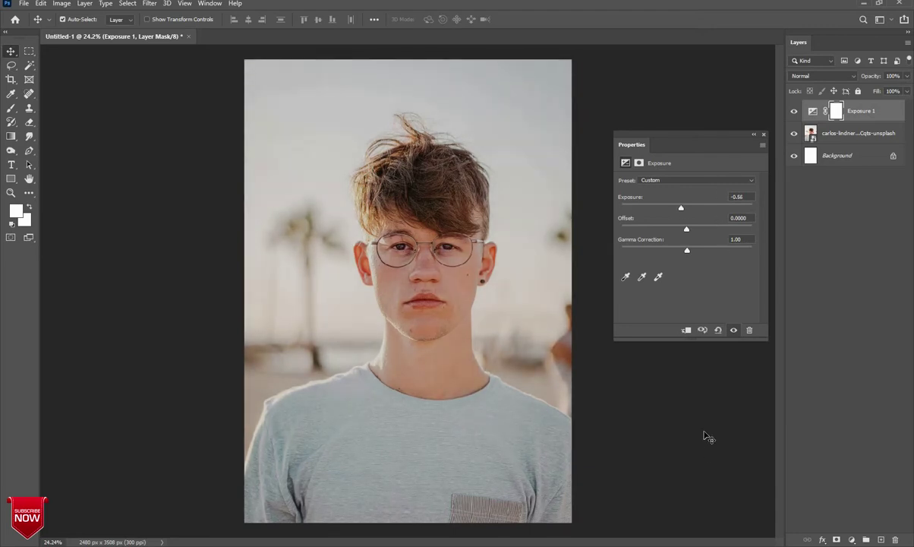
left_click(702, 330)
scroll(344, 293, "down", 2, "alt")
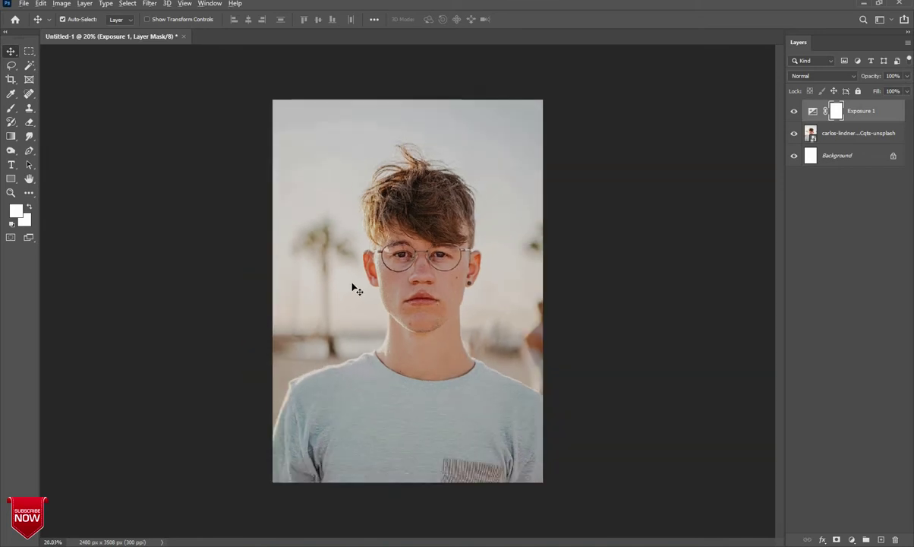
scroll(357, 286, "up", 2, "alt")
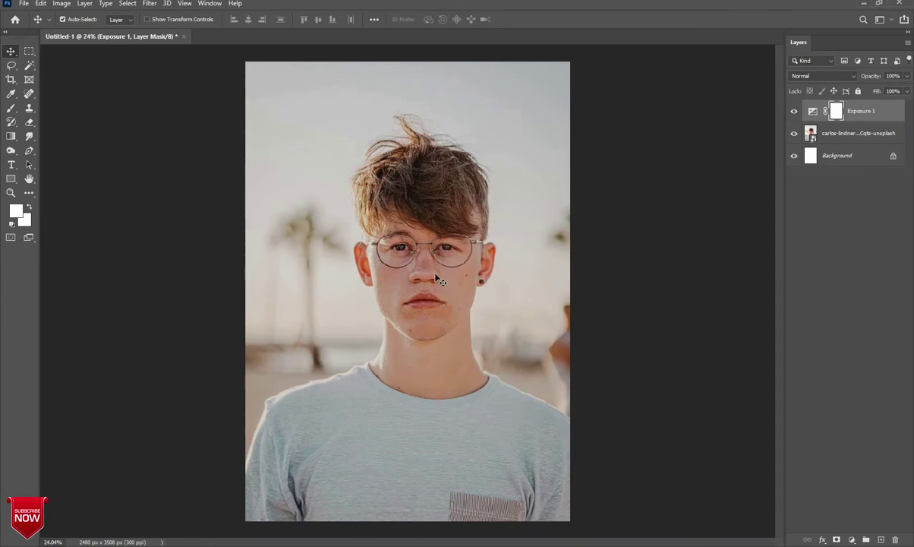
Step: Rasterize the portrait layer so the Spot Healing Brush can retouch it
left_click(854, 141)
scroll(366, 246, "up", 2, "alt")
scroll(460, 277, "up", 1, "alt")
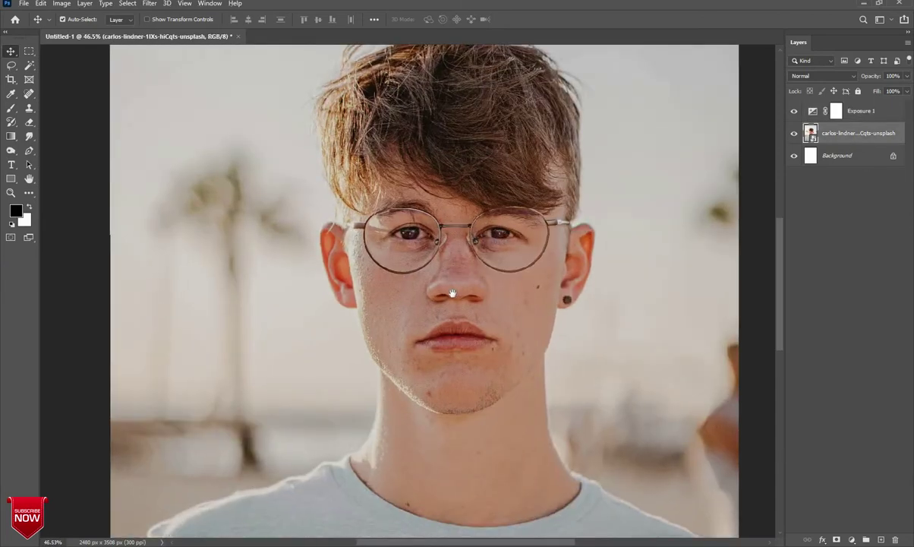
scroll(452, 281, "up", 2, "alt")
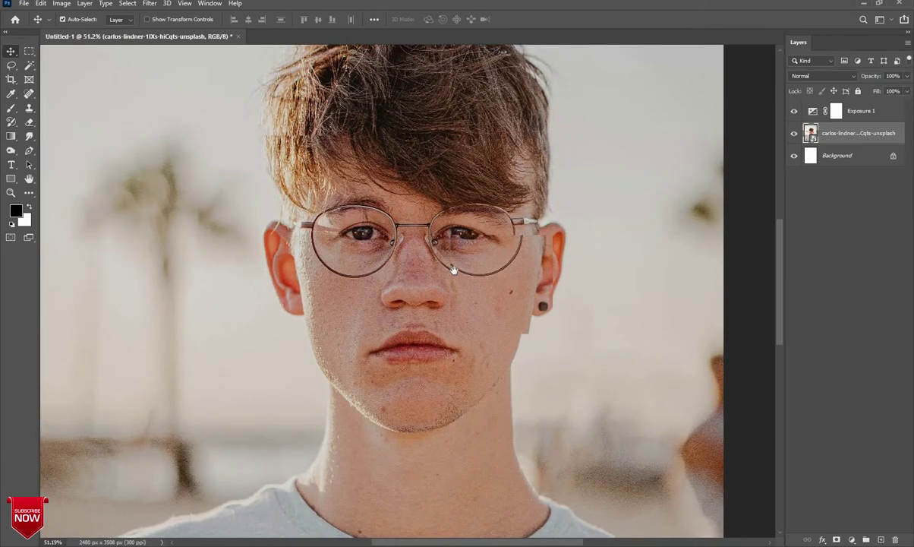
left_click(29, 93)
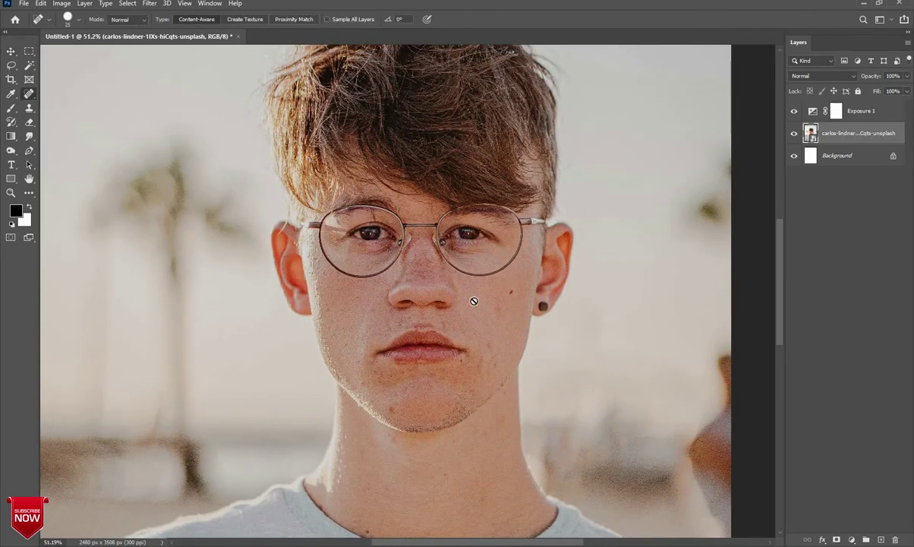
left_click(469, 281)
left_click(445, 215)
Step: Heal blemishes on the jaw, beside the nostril, on the chin and on the left cheek
left_click(493, 367)
left_click(467, 291)
left_click(462, 364)
left_click(437, 370)
left_click(337, 346)
left_click(376, 375)
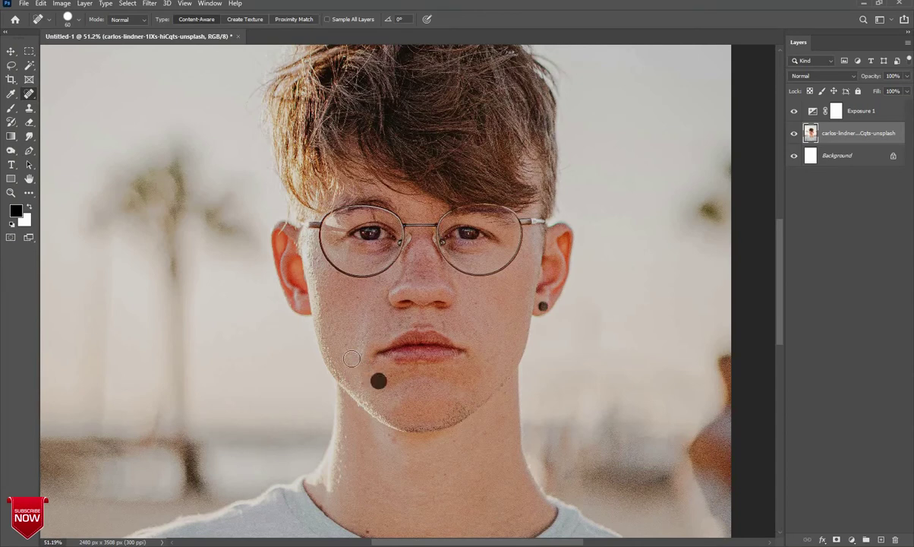
left_click(362, 298)
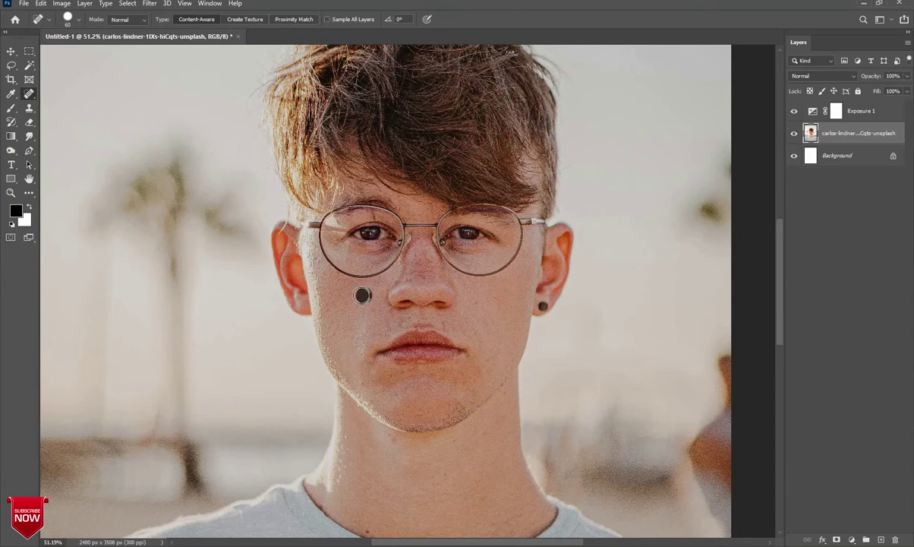
left_click(357, 298)
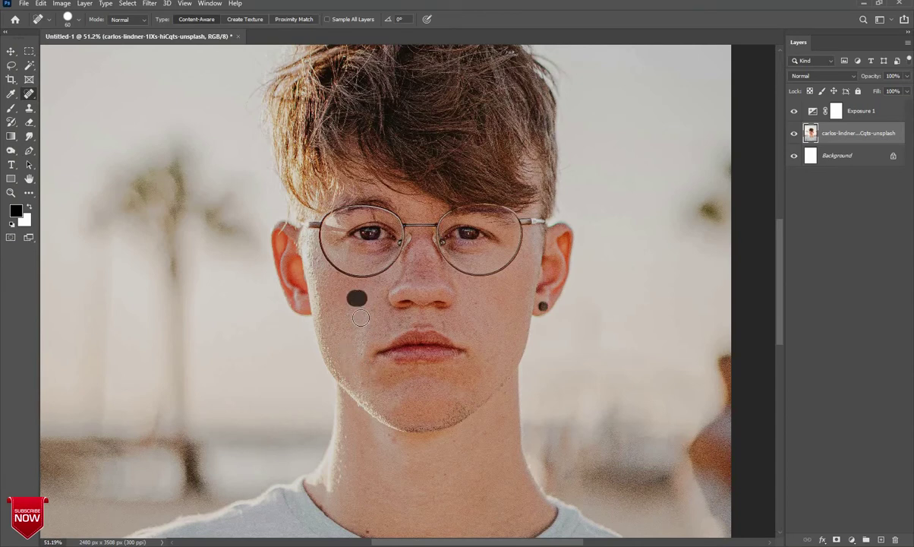
Step: Heal the remaining spots on the right cheek, nose bridge, left cheek and chin
left_click(469, 302)
left_click(505, 311)
left_click(419, 254)
left_click(434, 265)
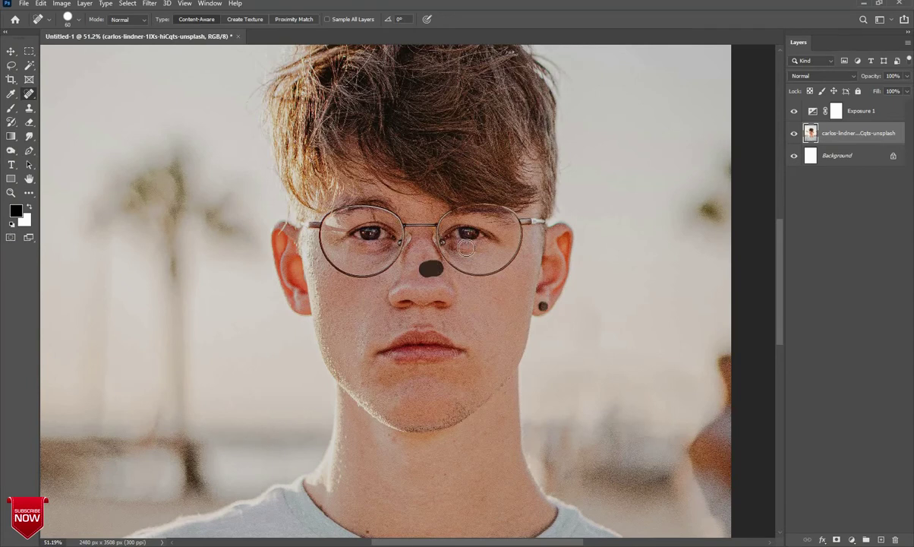
left_click(329, 312)
left_click(337, 288)
left_click(380, 381)
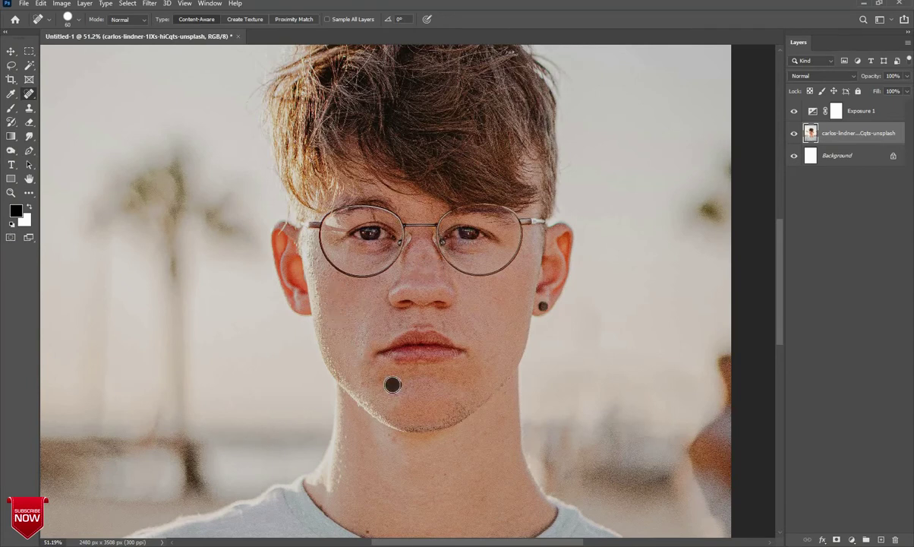
left_click(476, 384)
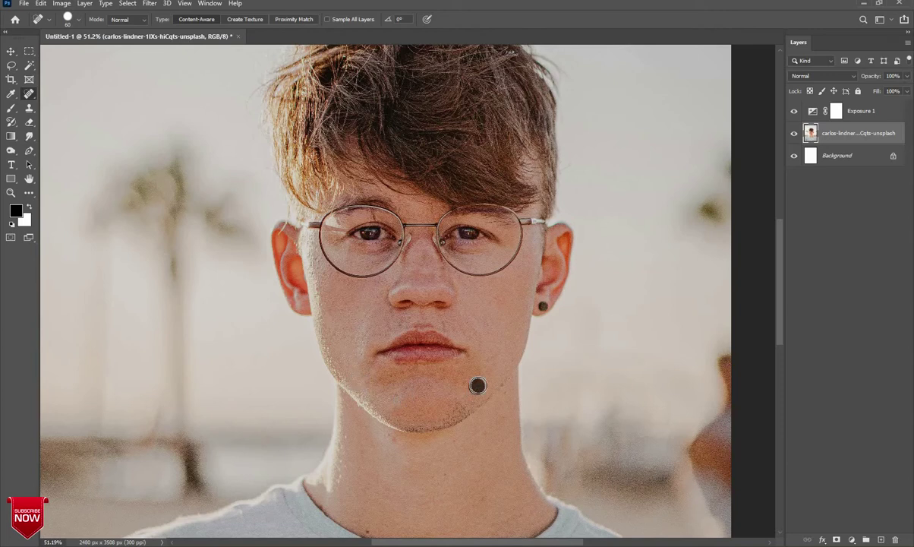
left_click(9, 54)
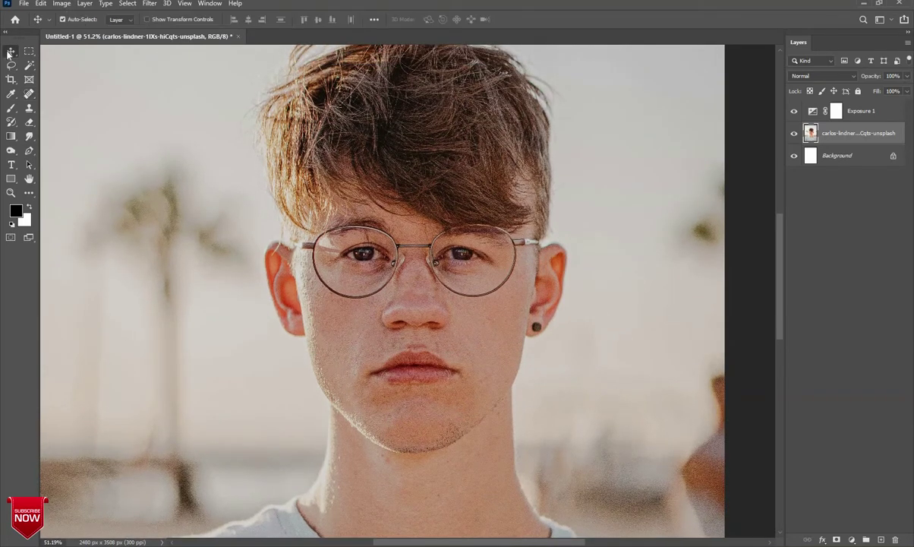
Step: Set up the Mixer Brush (Wet 25%, Load 60%, Mix 80%) with a skin tone sampled from the face
left_click(11, 108)
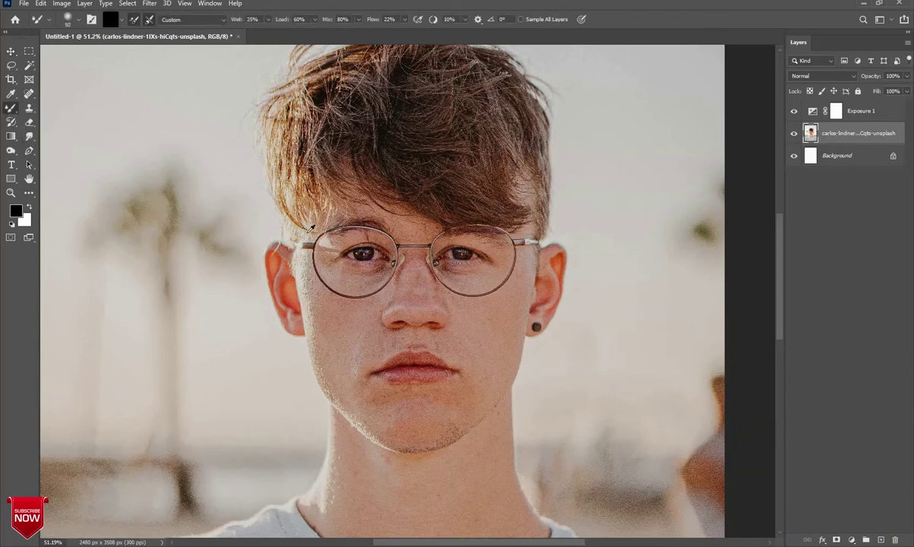
left_click(16, 211)
left_click(475, 315)
left_click(448, 354)
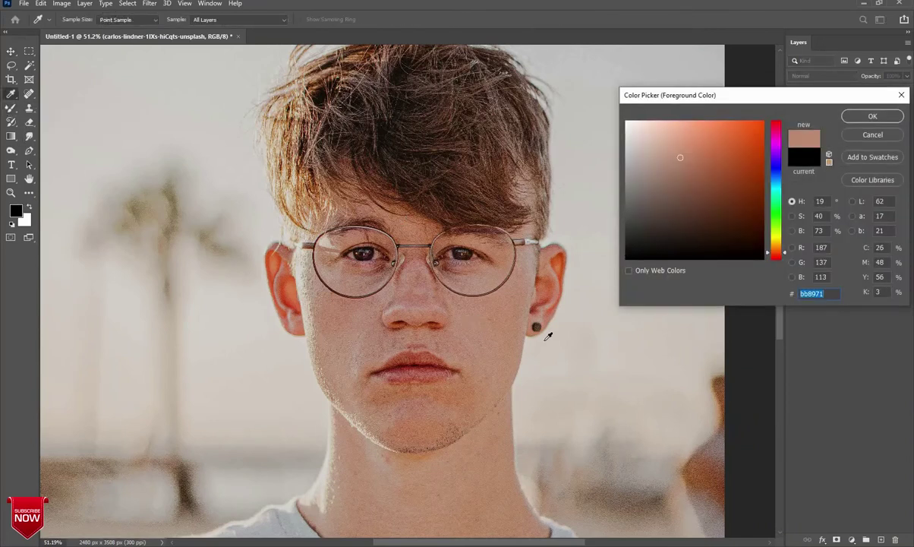
left_click(496, 330)
left_click(849, 117)
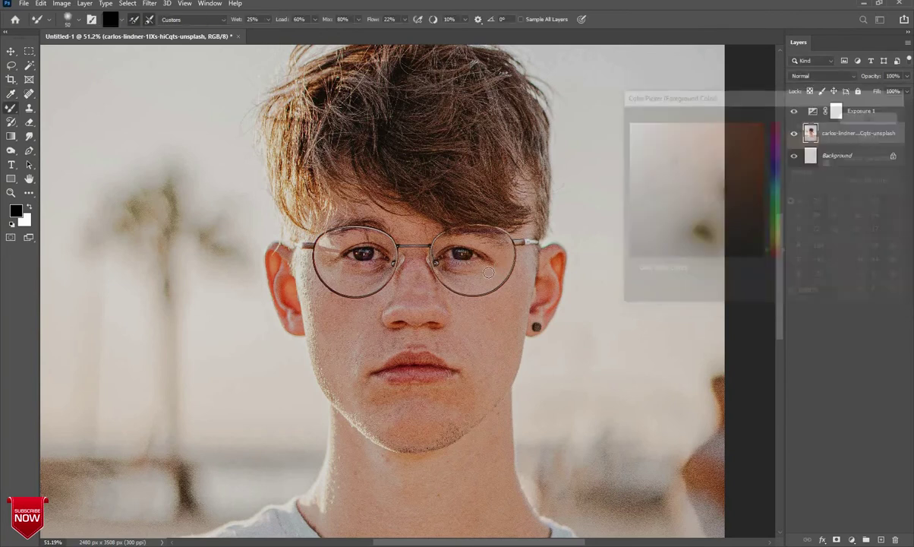
Step: Blend the cheek and jaw skin with a large Mixer Brush, then refine at size 90
scroll(473, 369, "up", 4)
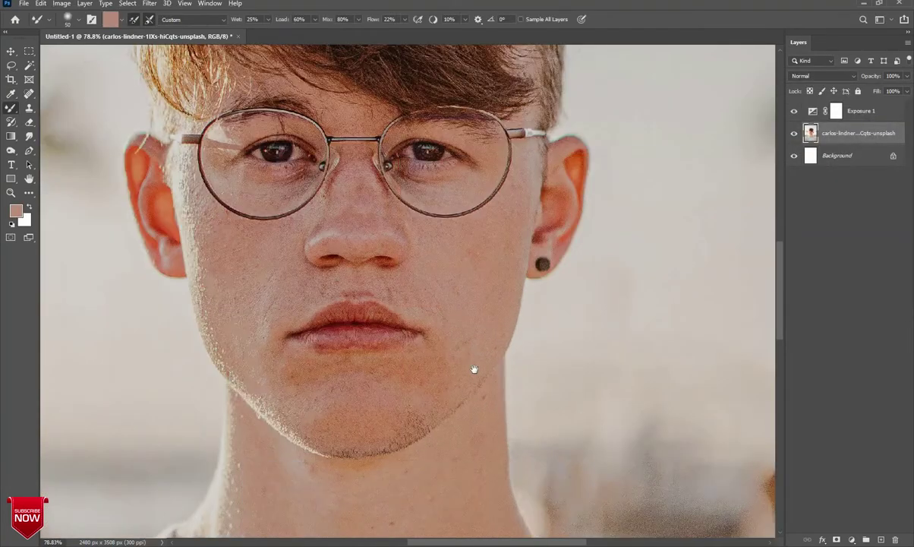
scroll(484, 389, "down", 1)
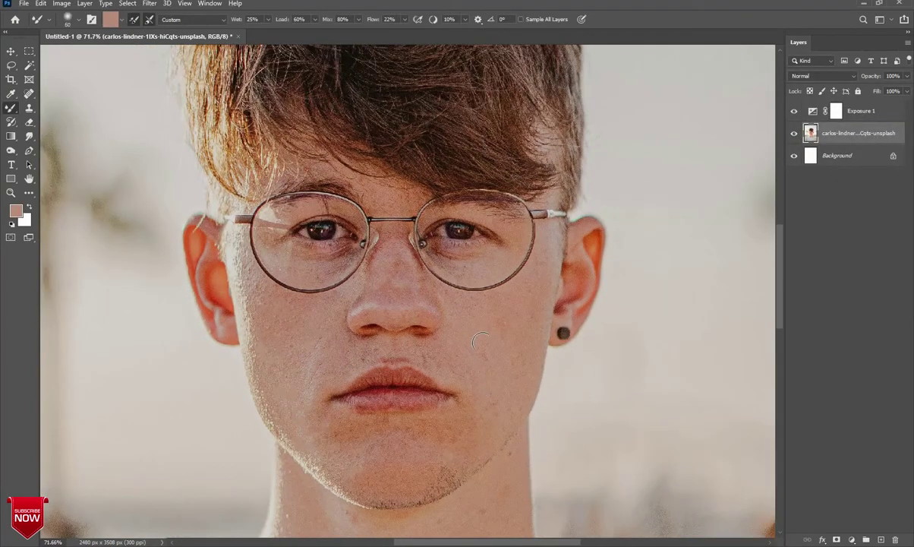
key("bracketright")
key("bracketright")
key("bracketright")
left_click_drag(522, 327, 465, 370)
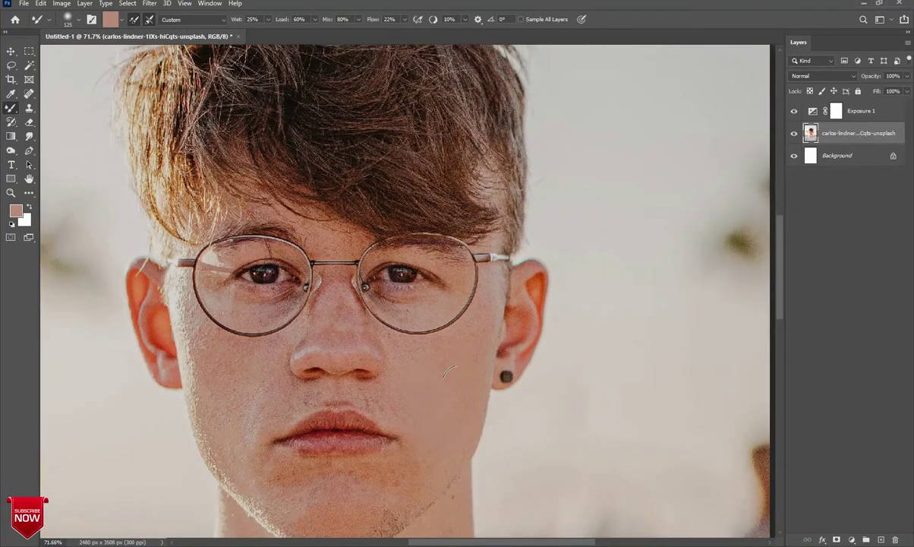
left_click_drag(445, 416, 483, 320)
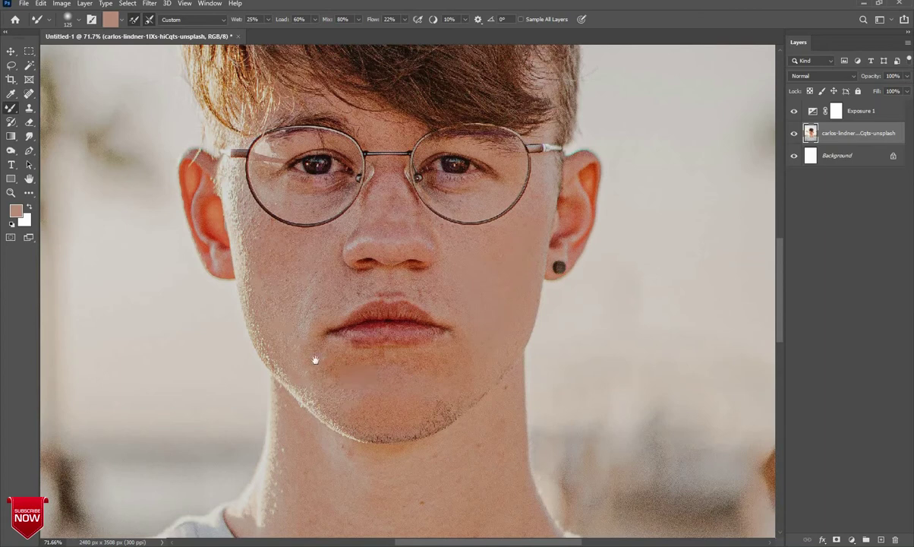
left_click_drag(349, 373, 372, 377)
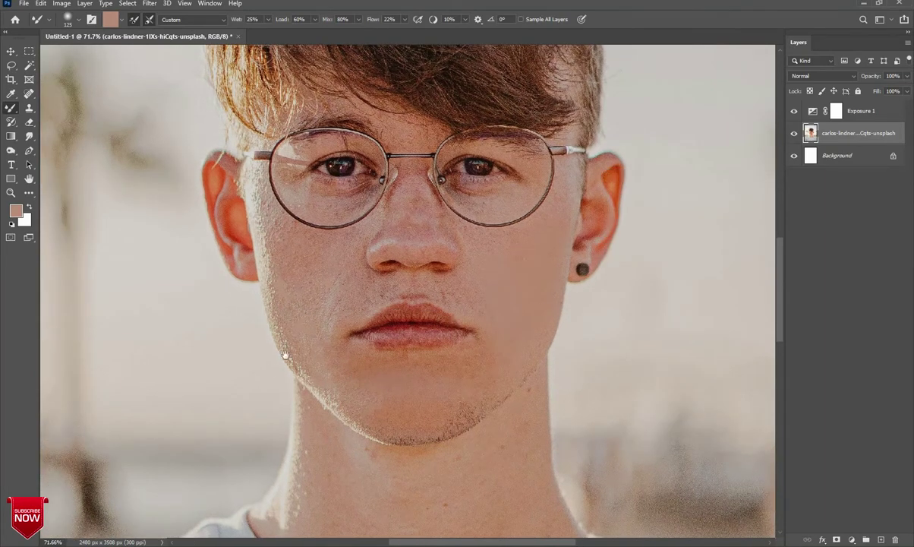
left_click_drag(440, 271, 390, 336)
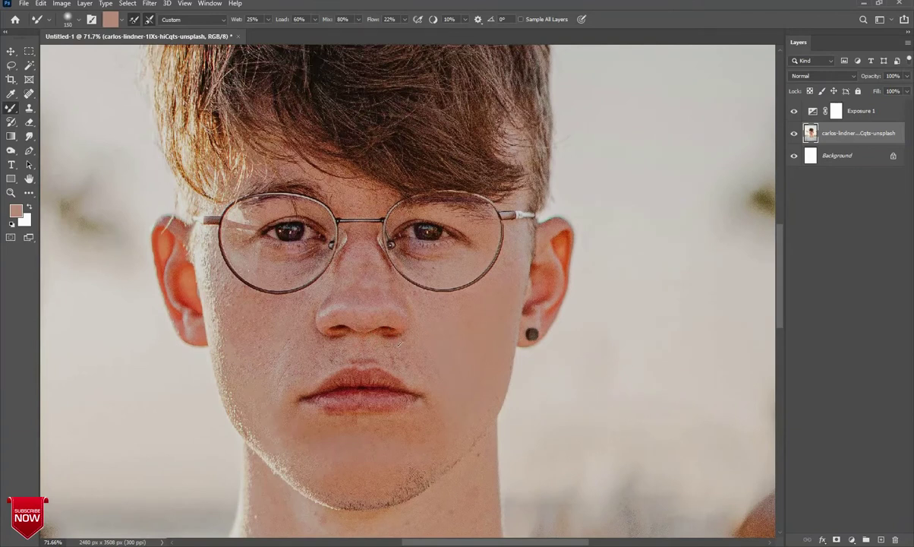
key("bracketleft")
key("bracketleft")
key("bracketleft")
scroll(321, 362, "up", 1)
scroll(321, 363, "right", 2)
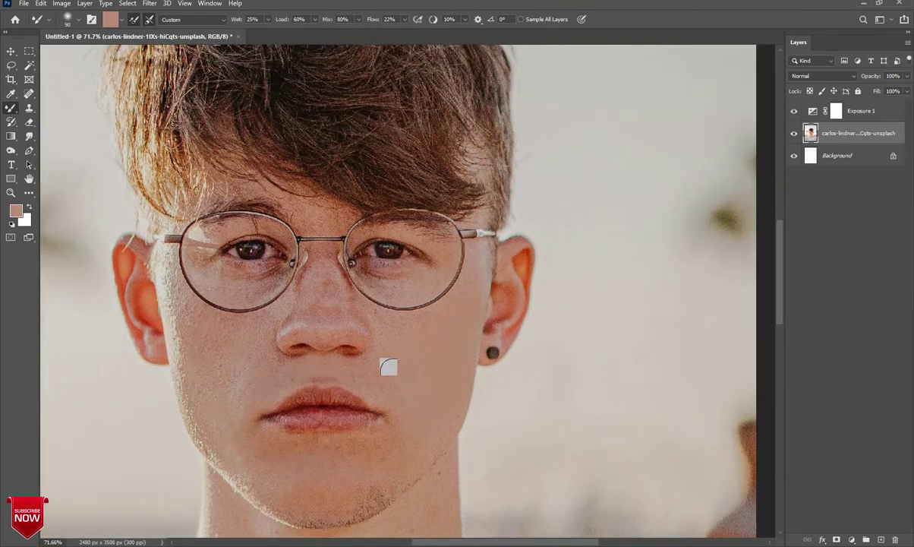
scroll(384, 387, "up", 1)
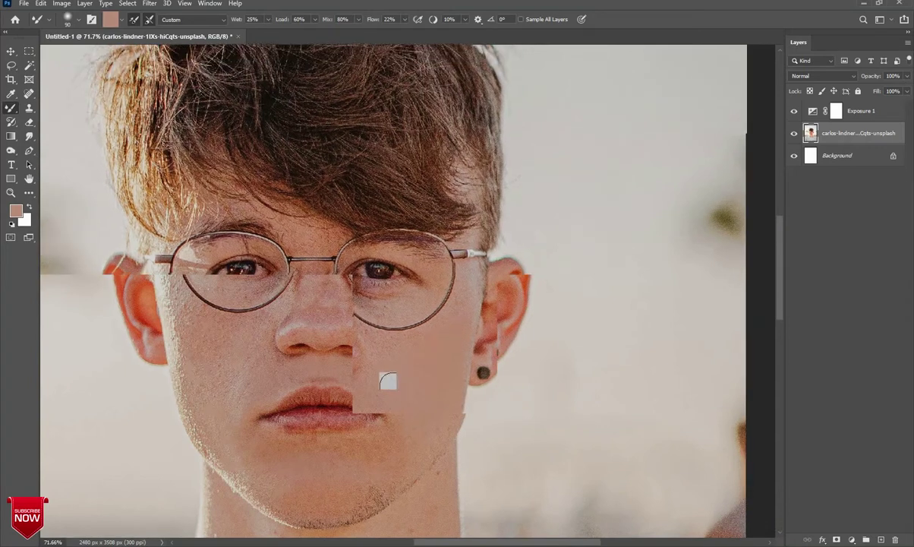
scroll(389, 368, "right", 1)
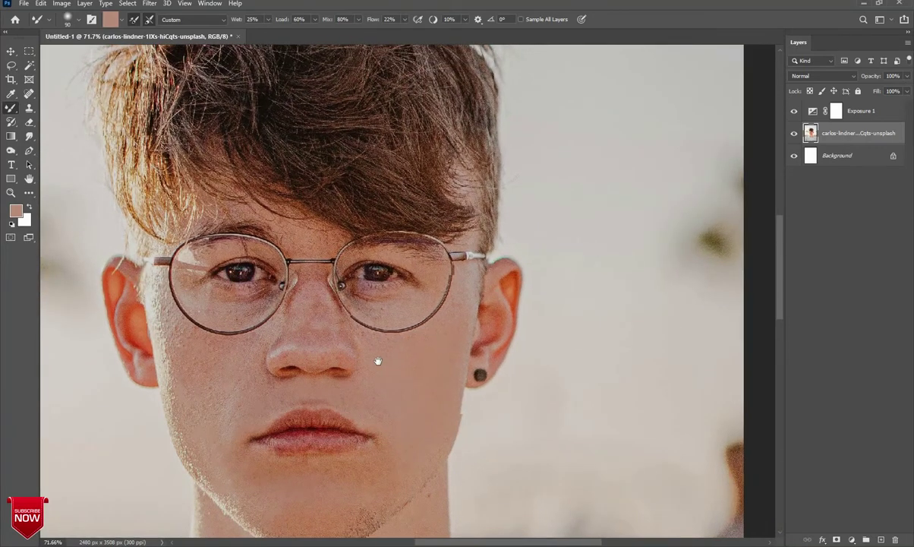
scroll(378, 361, "right", 2)
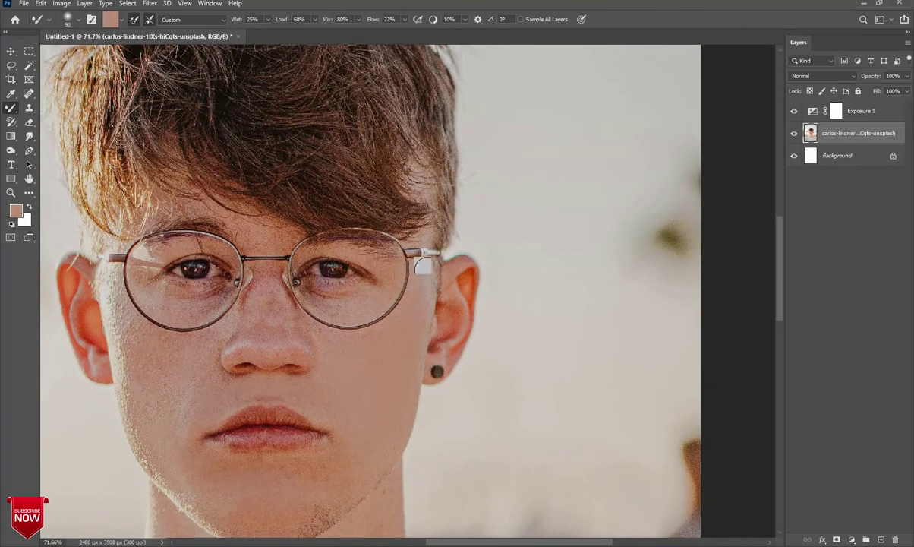
Step: Blend the skin beside the nose and the left cheek, switching brush size between 125 and 90
left_click_drag(444, 273, 491, 191)
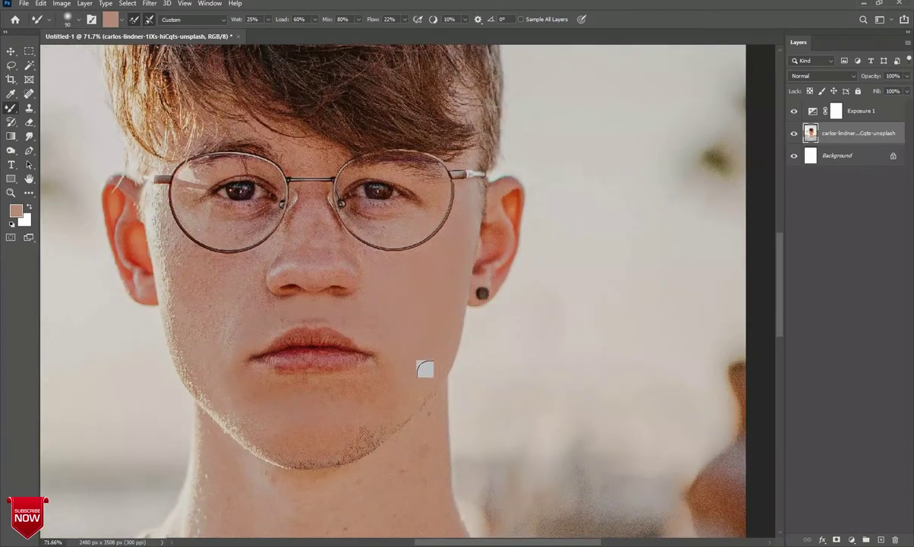
key("bracketright")
key("bracketright")
key("bracketleft")
key("bracketleft")
key("bracketleft")
left_click_drag(399, 332, 455, 341)
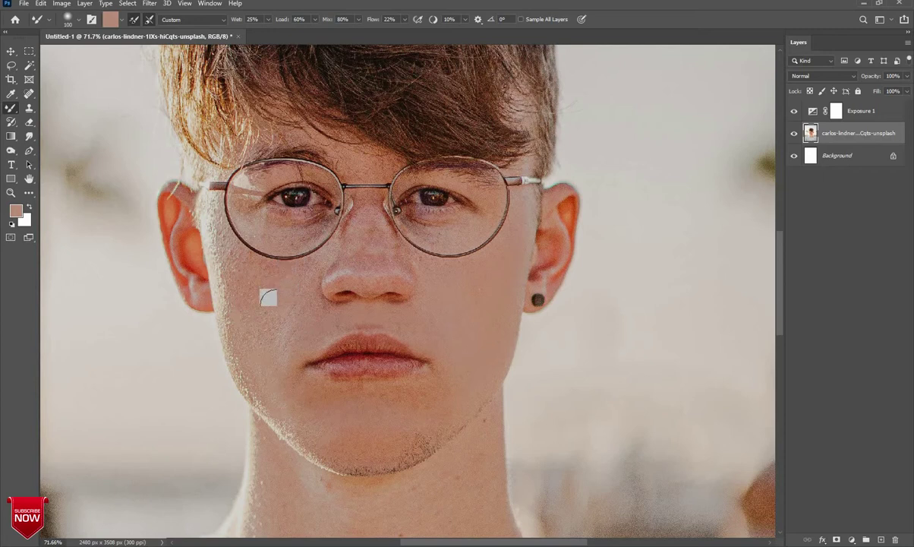
left_click_drag(331, 355, 394, 401)
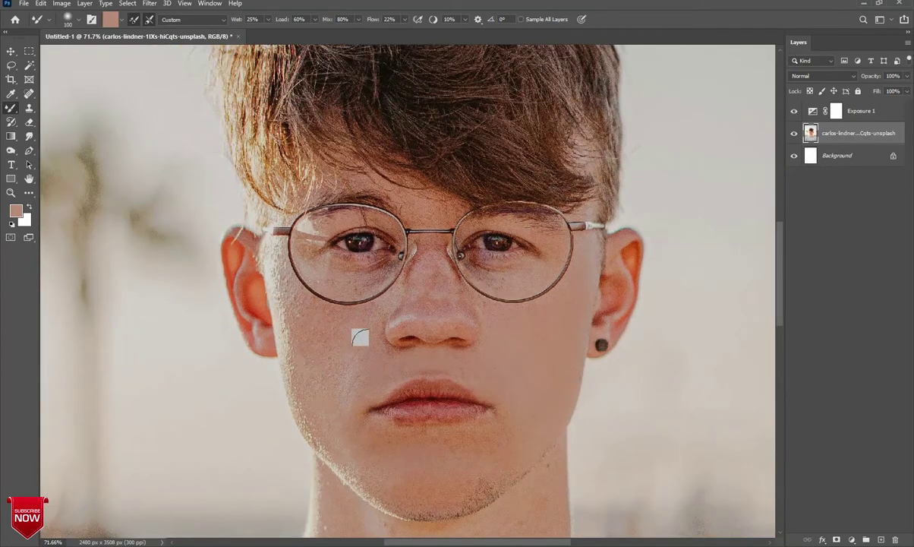
key("bracketleft")
left_click_drag(300, 365, 363, 356)
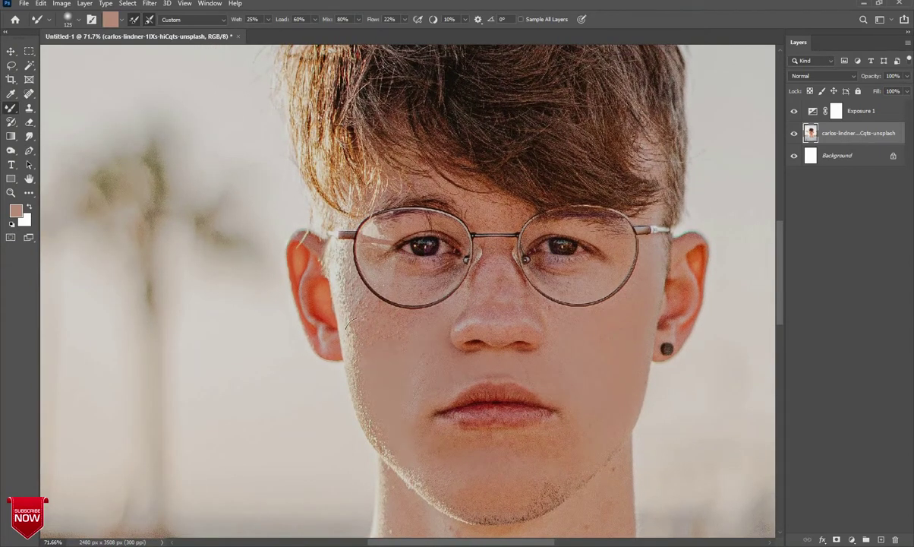
Step: Keep smoothing both cheeks with brush sizes from 80 to 150, finishing at 100
key("bracketleft")
key("bracketleft")
left_click_drag(373, 415, 354, 400)
key("bracketleft")
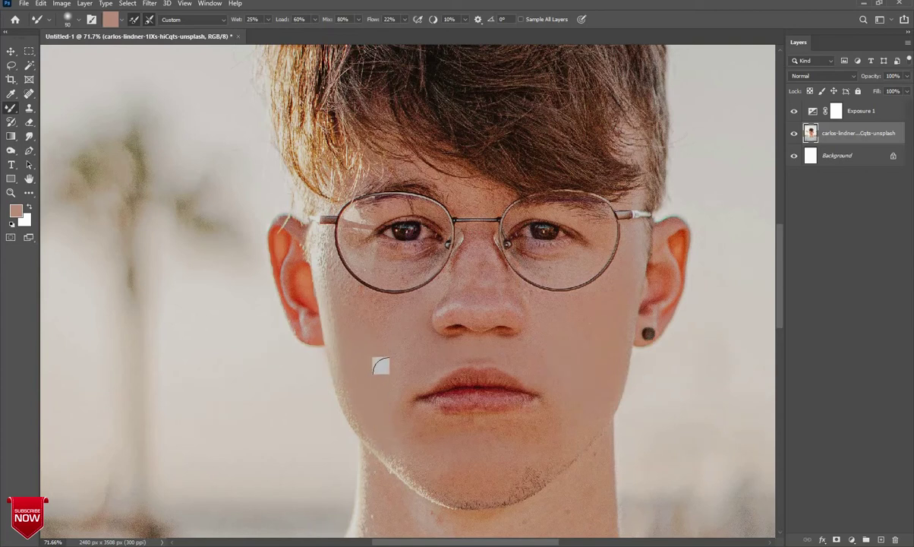
key("bracketright")
key("bracketright")
key("bracketright")
key("bracketleft")
key("bracketleft")
key("bracketleft")
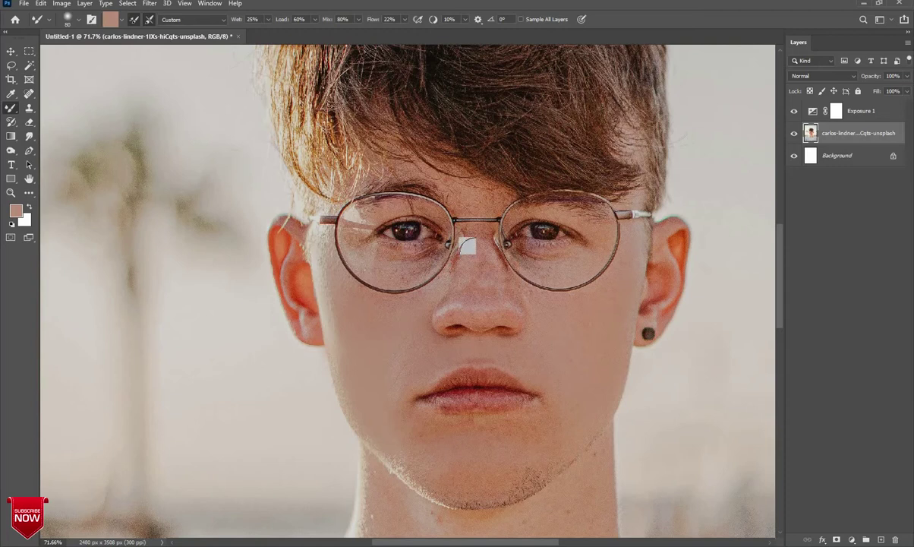
key("bracketright")
key("bracketright")
key("bracketright")
key("bracketleft")
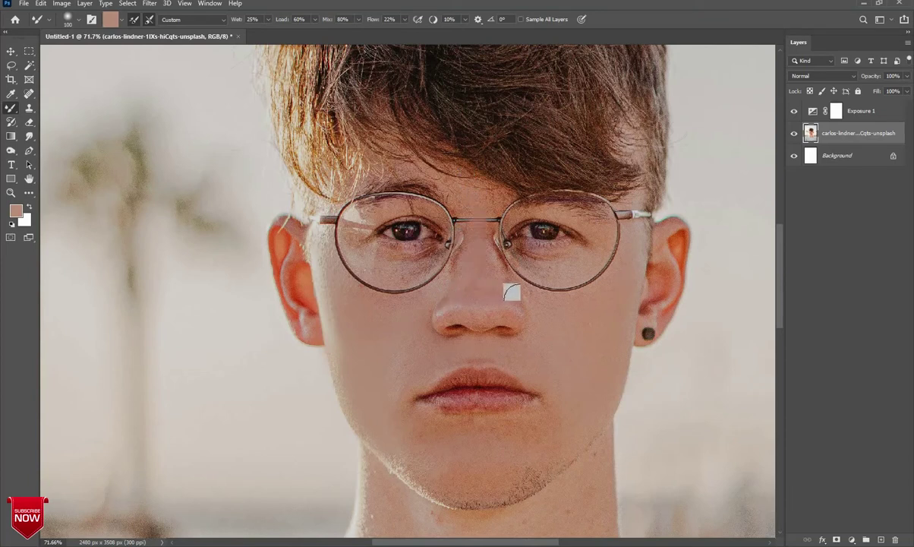
Step: Smooth the skin around the nostrils, upper lip and chin with a size-90 Mixer Brush
key("bracketleft")
key("bracketleft")
key("bracketleft")
key("bracketleft")
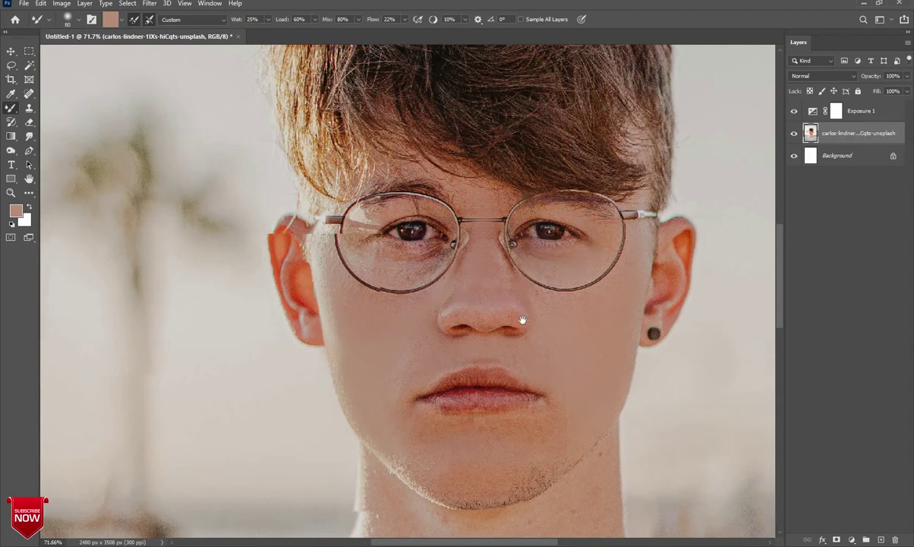
left_click_drag(425, 299, 527, 325)
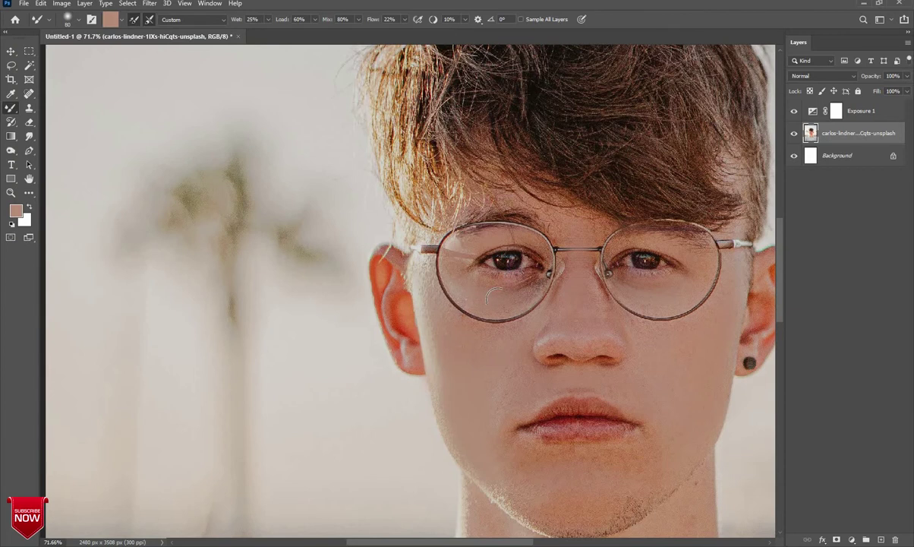
left_click_drag(464, 373, 451, 415)
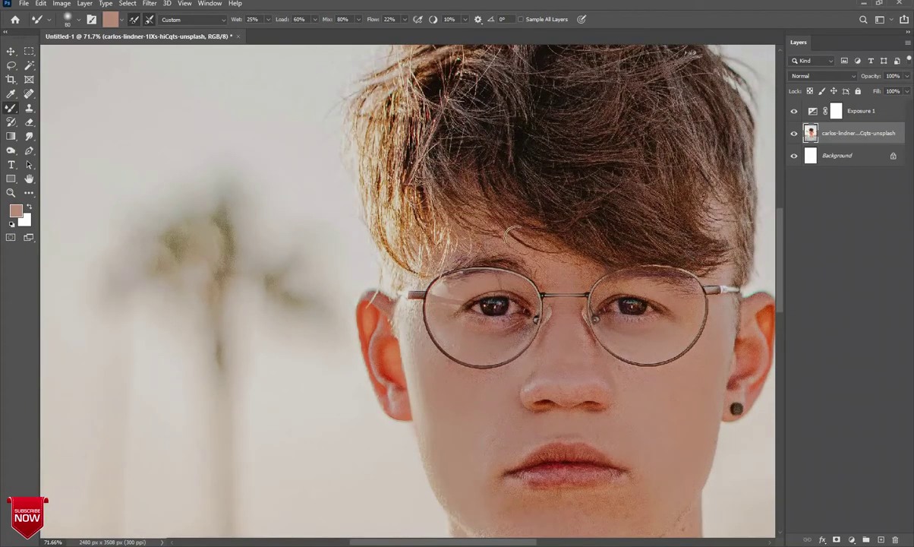
scroll(445, 214, "down", 3)
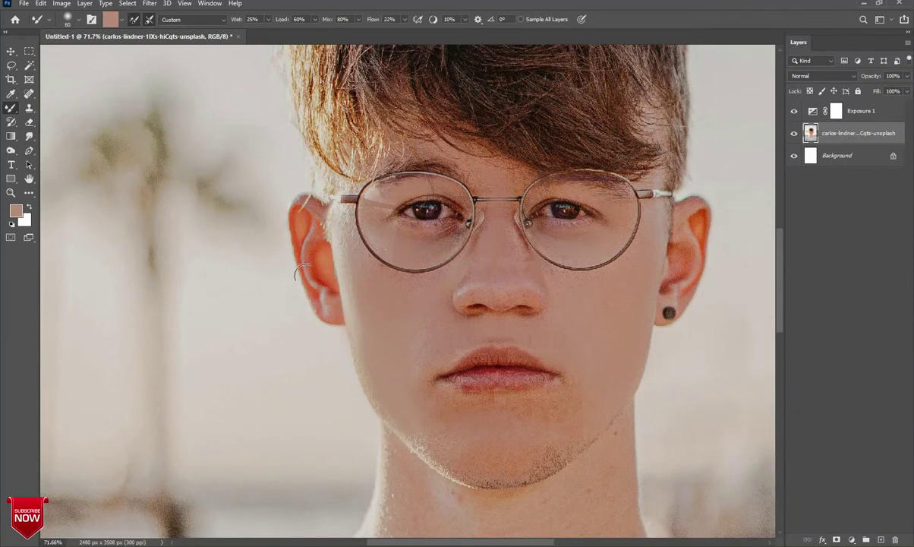
scroll(600, 285, "right", 2)
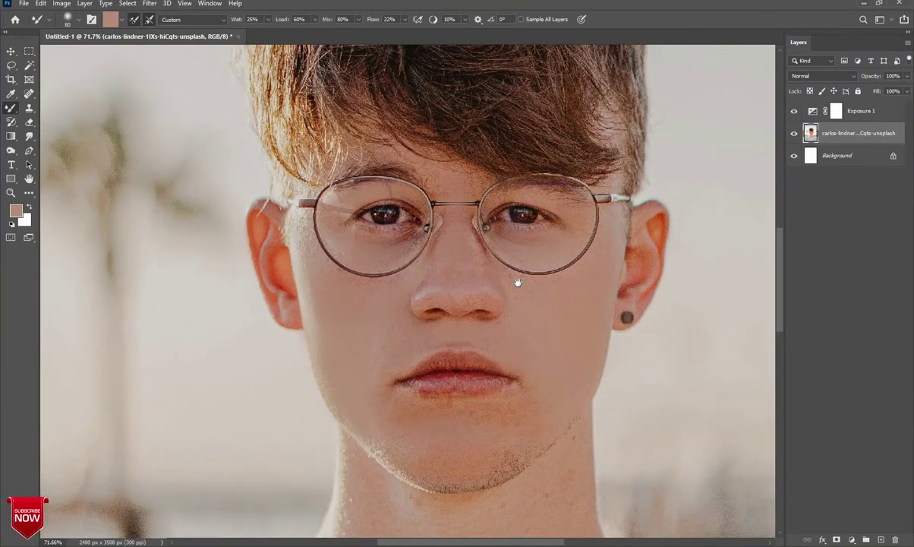
scroll(486, 413, "left", 1)
scroll(485, 414, "down", 1)
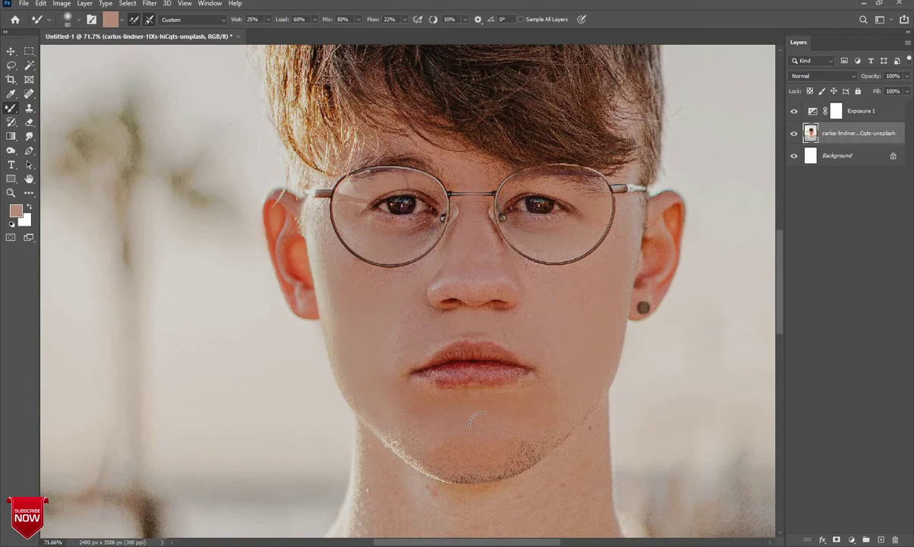
scroll(487, 383, "up", 3)
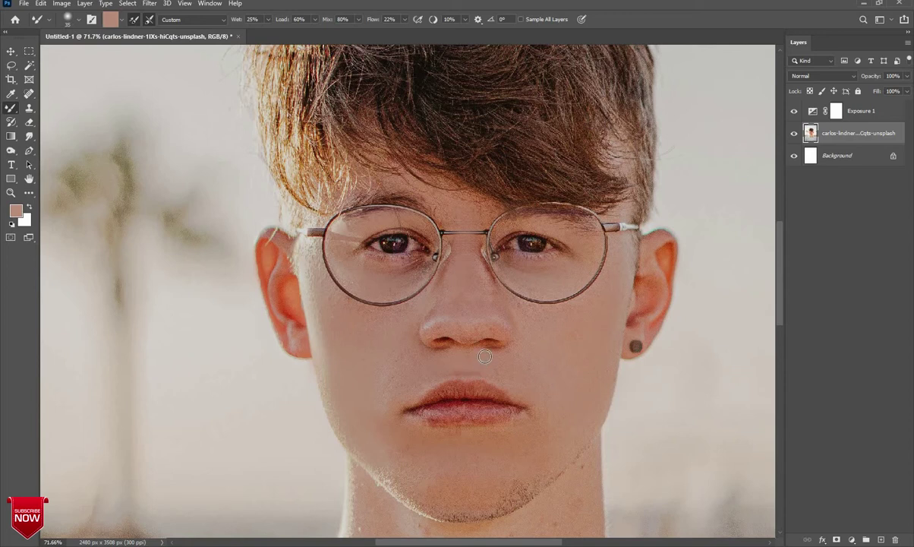
Step: Blend under the nose with a larger brush, then scroll down to the neck
key("bracketright")
key("bracketright")
key("bracketright")
scroll(431, 361, "down", 2)
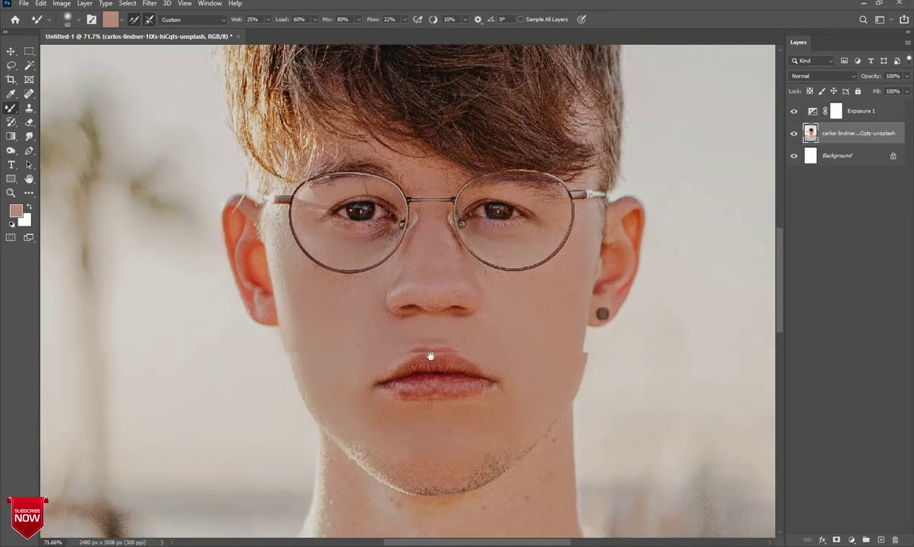
scroll(420, 211, "down", 5)
scroll(298, 188, "down", 1)
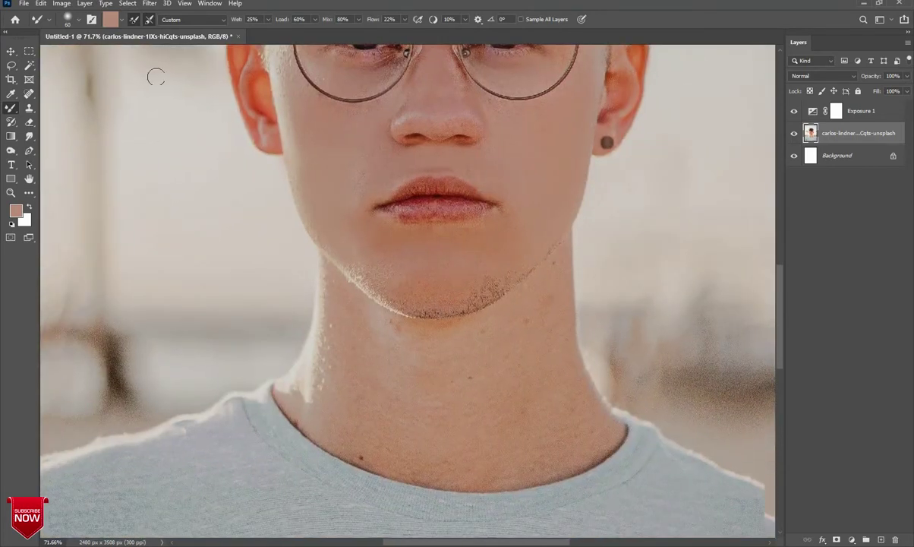
Step: Spot-heal the neck blemishes, the mole near the collar and the spot under the chin
left_click(29, 93)
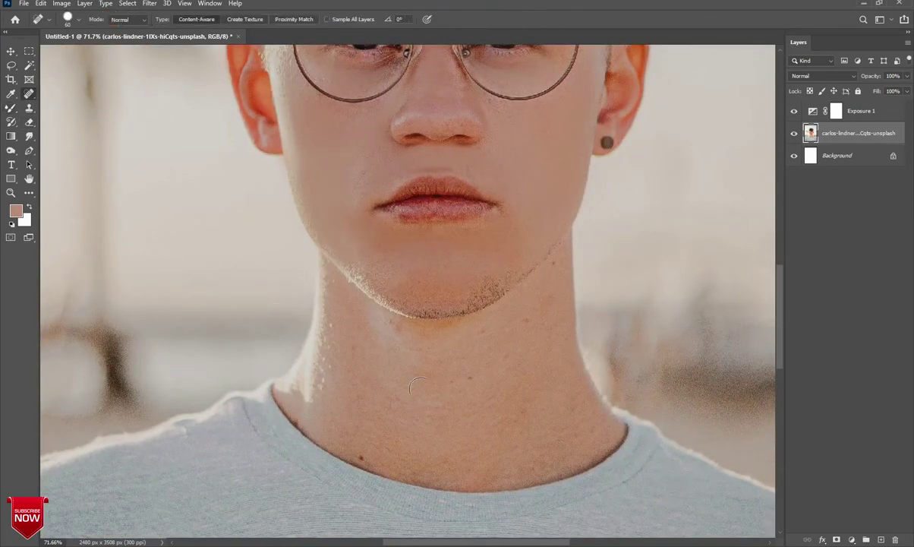
left_click(457, 380)
left_click(359, 457)
left_click(391, 324)
left_click(488, 328)
left_click(529, 323)
left_click(555, 263)
Step: Blend away white speckles along the left neck edge with a size-125 Mixer Brush
left_click(10, 107)
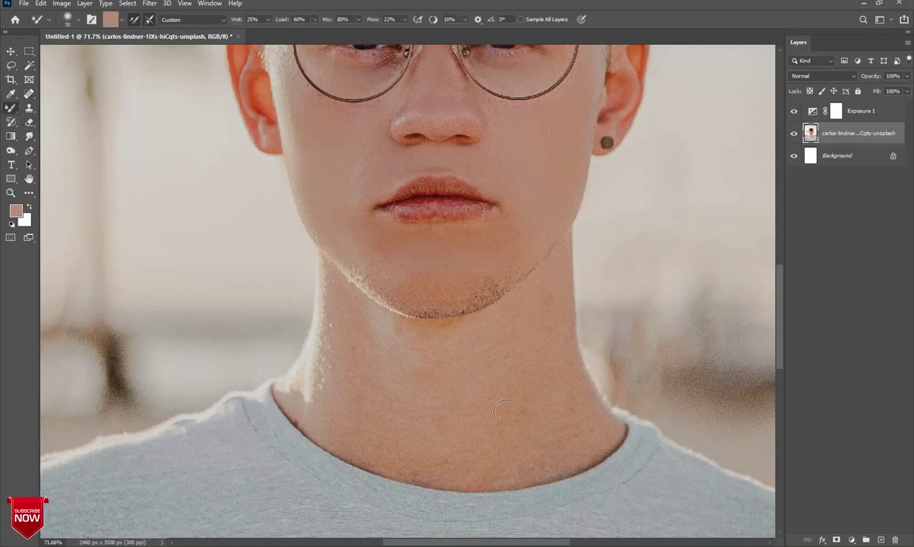
key("bracketright")
key("bracketright")
key("bracketright")
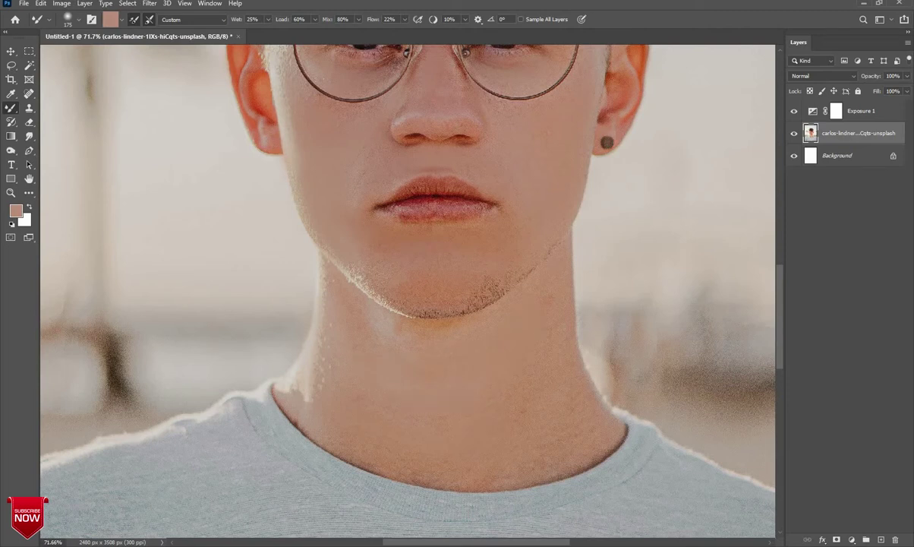
left_click_drag(303, 351, 287, 386)
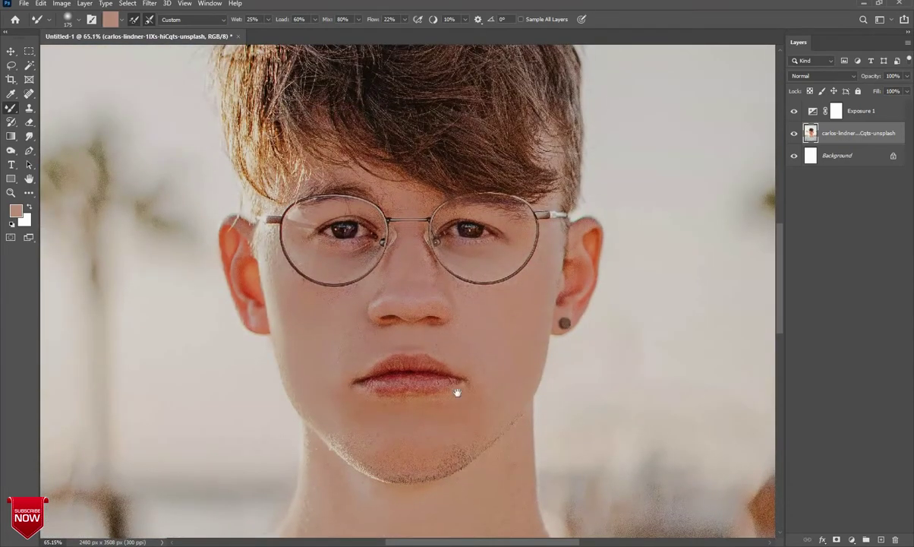
Step: Continue blending the facial skin, resizing the Mixer Brush from 175 to 90
left_click_drag(457, 387, 497, 407)
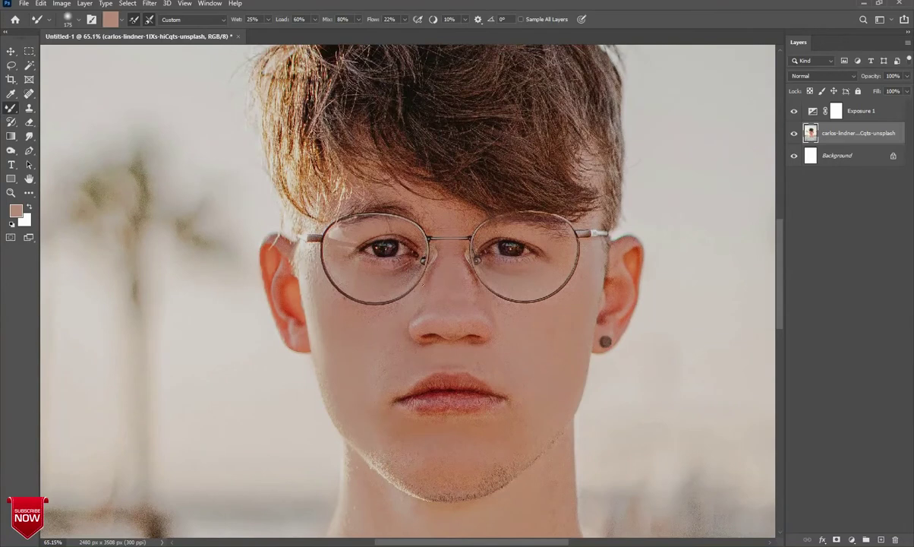
scroll(428, 388, "up", 1)
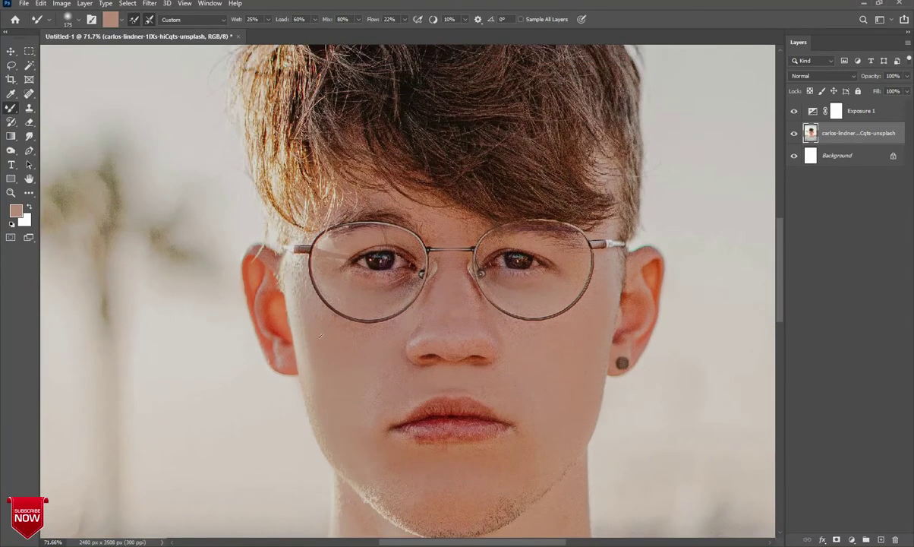
key("bracketleft")
key("bracketleft")
key("bracketleft")
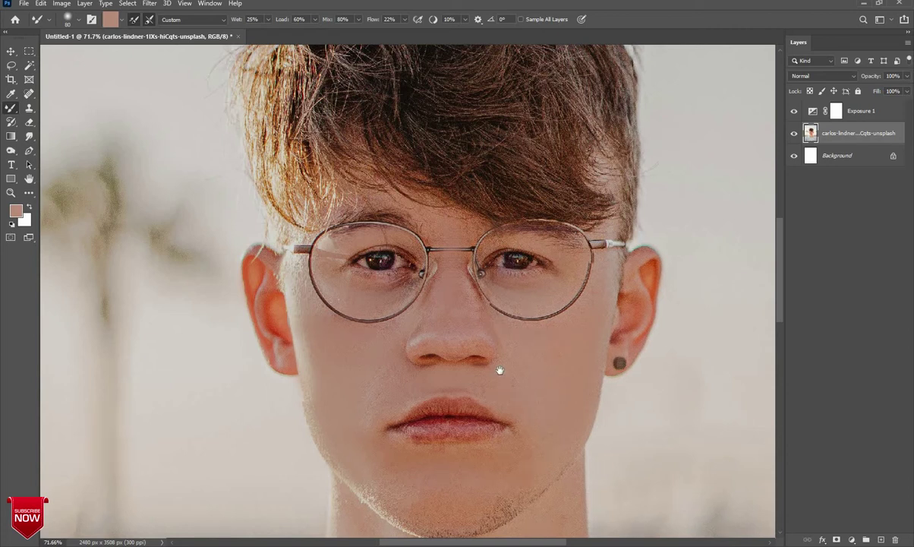
left_click_drag(528, 370, 492, 363)
key("bracketright")
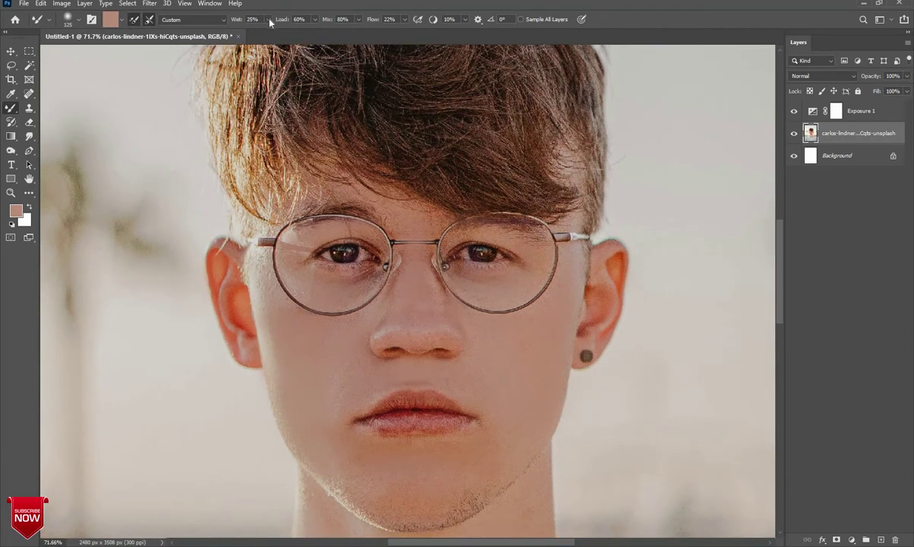
Step: Lower Mixer Brush Wet to 15% and smooth the skin under the left eye at size 100
left_click(268, 20)
left_click_drag(265, 33, 265, 31)
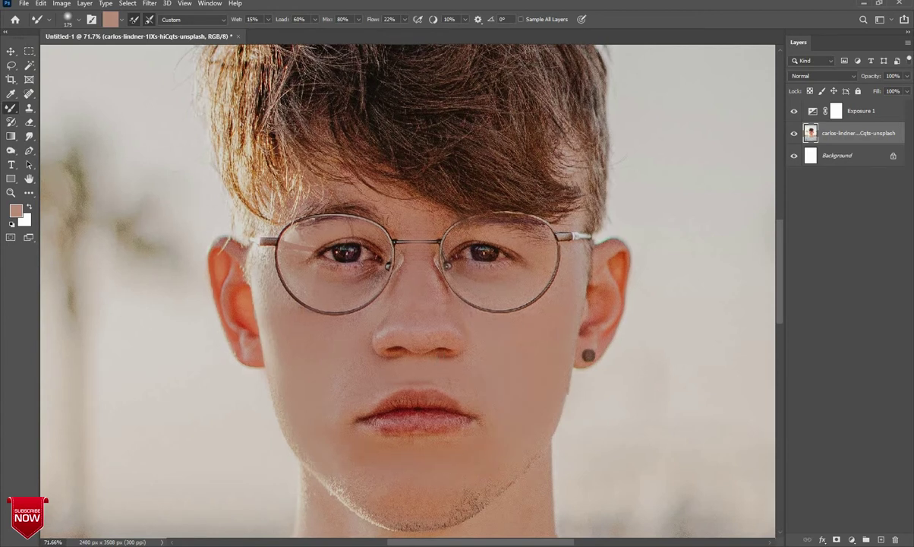
left_click_drag(410, 341, 480, 247)
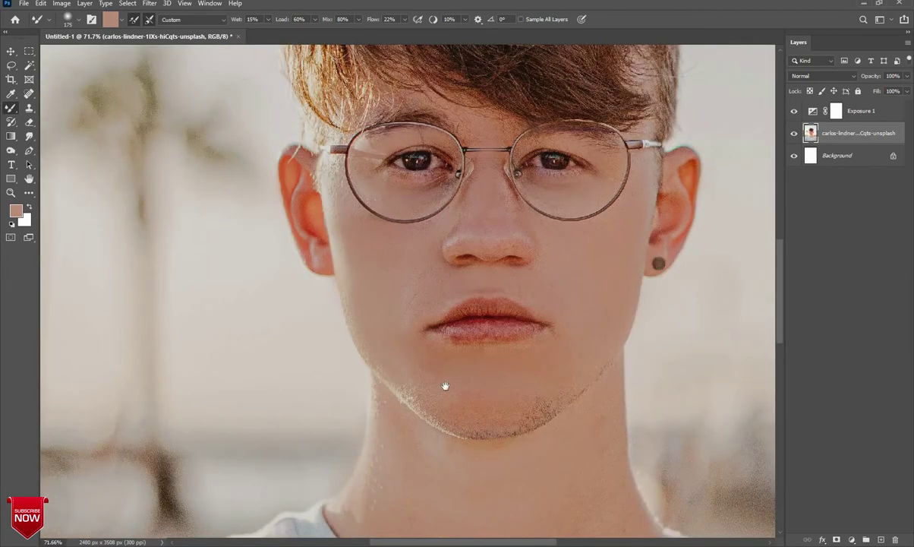
left_click_drag(432, 470, 421, 545)
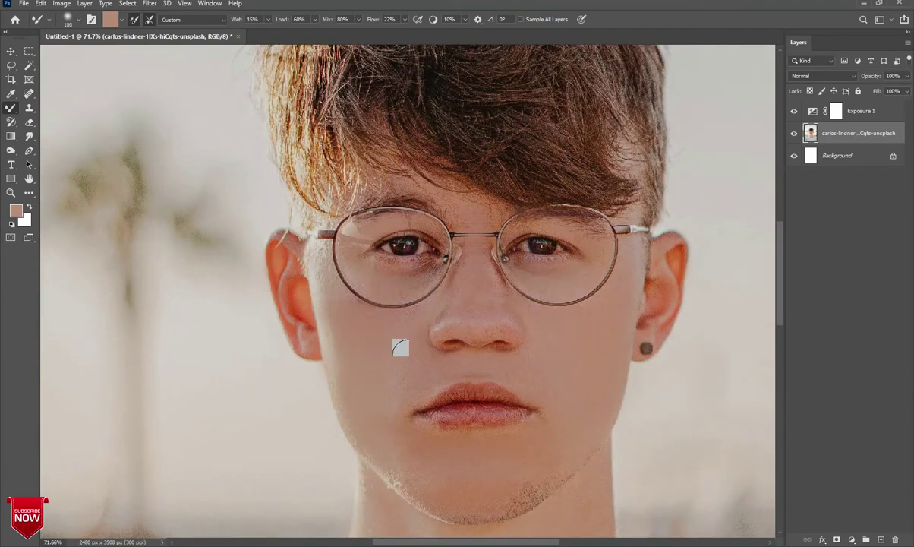
key("bracketleft")
key("bracketleft")
key("bracketleft")
key("bracketleft")
key("bracketleft")
key("bracketleft")
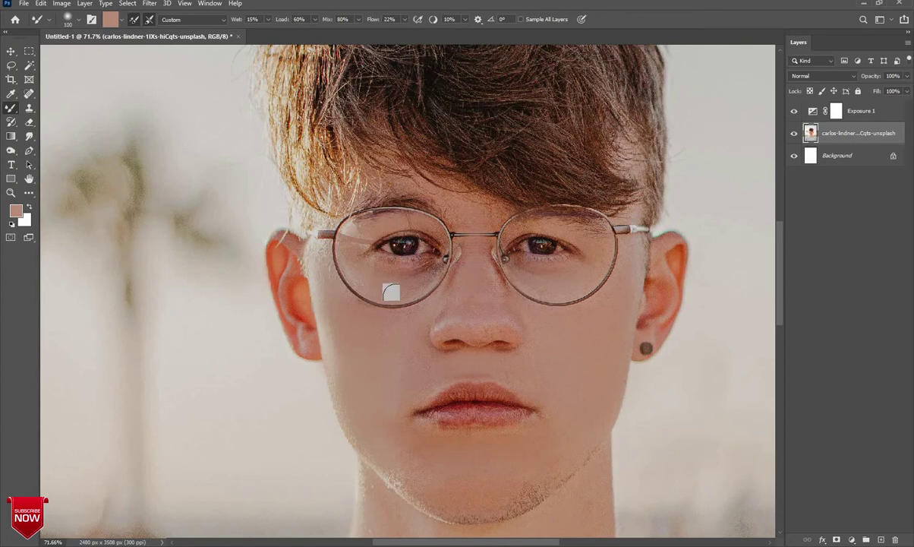
left_click_drag(404, 288, 418, 276)
left_click_drag(426, 307, 372, 316)
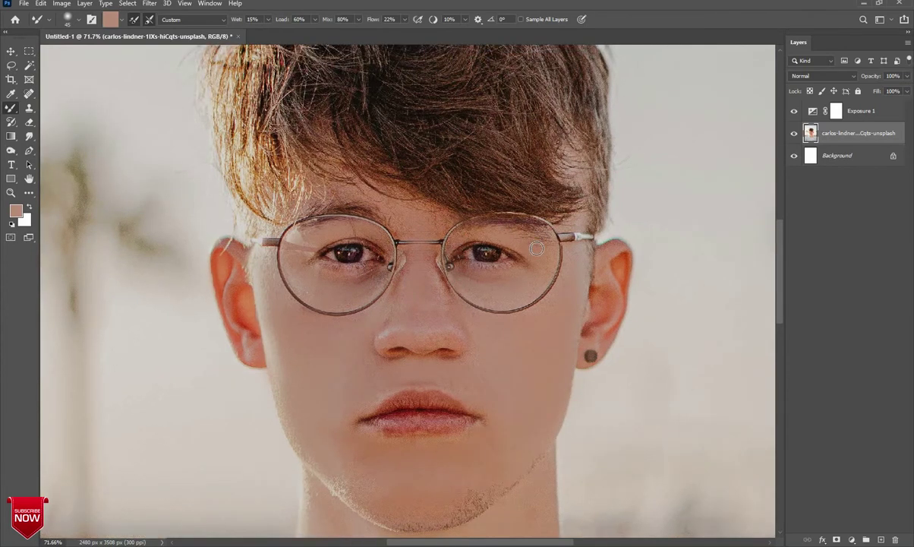
scroll(510, 484, "up", 1)
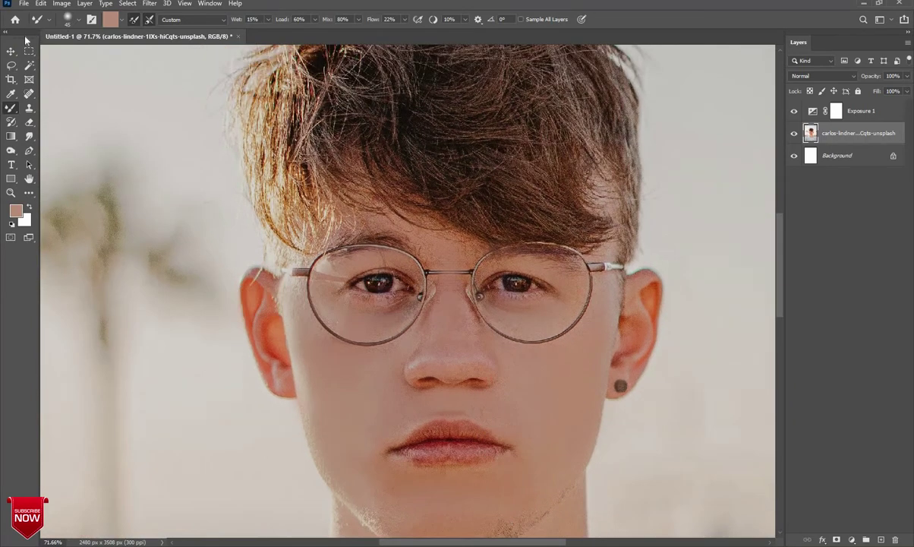
Step: Switch to the Move tool and inspect the retouched portrait
left_click(12, 51)
scroll(239, 223, "down", 4)
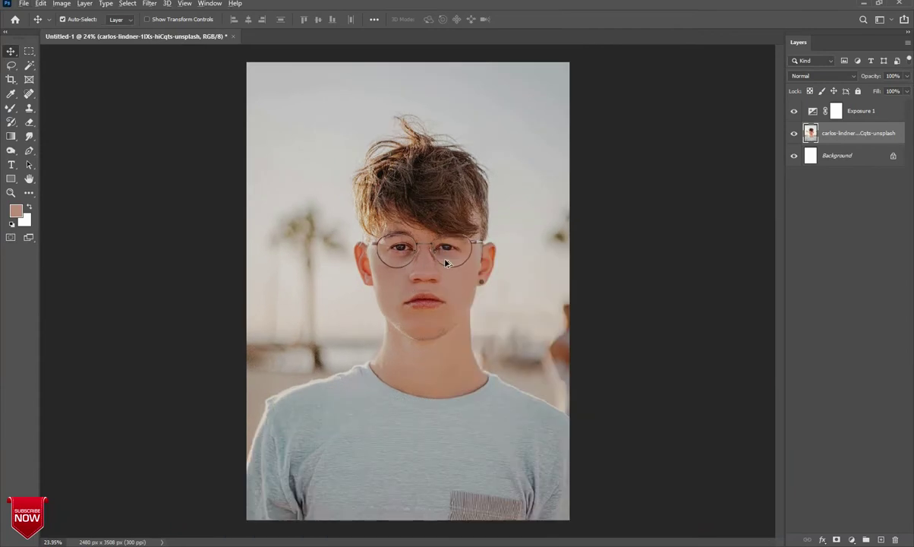
scroll(445, 262, "up", 2)
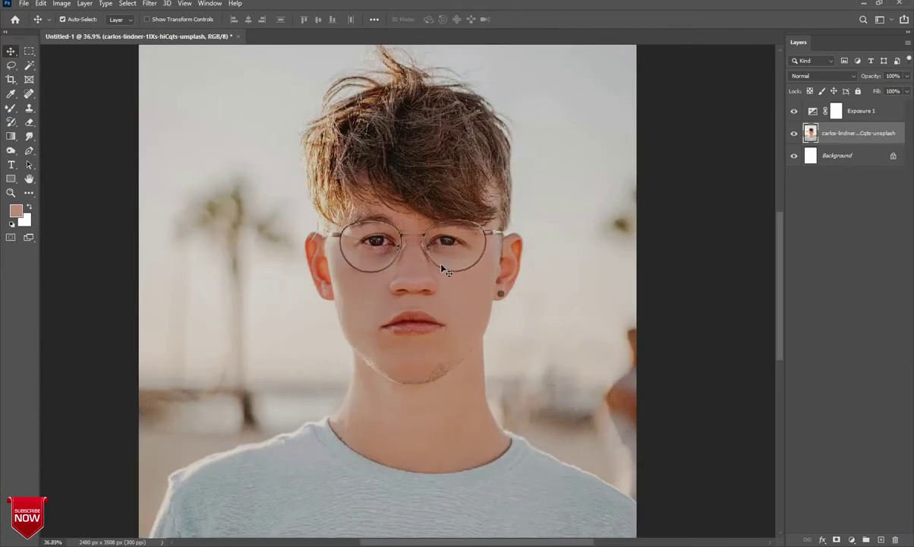
scroll(437, 275, "down", 1)
scroll(435, 268, "down", 2)
scroll(435, 268, "up", 3)
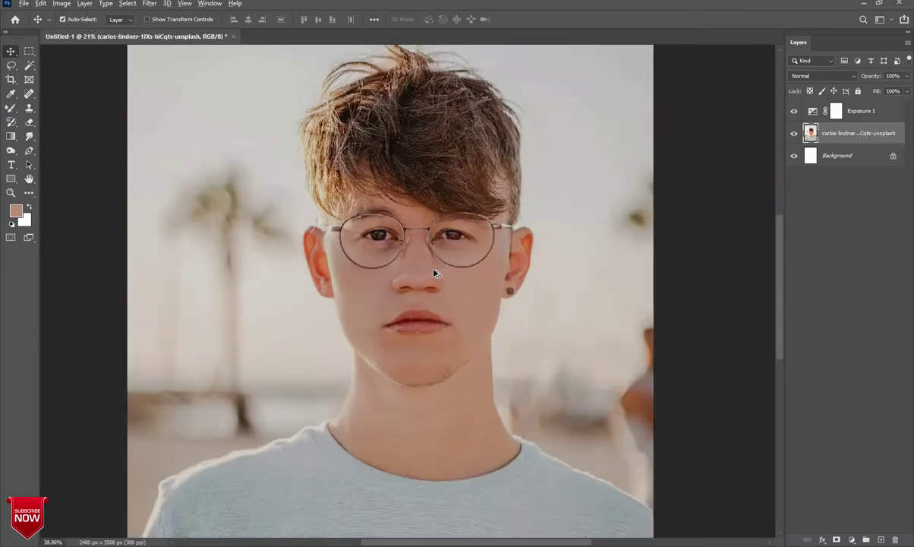
scroll(391, 285, "up", 1)
scroll(410, 282, "up", 1)
scroll(412, 281, "down", 3)
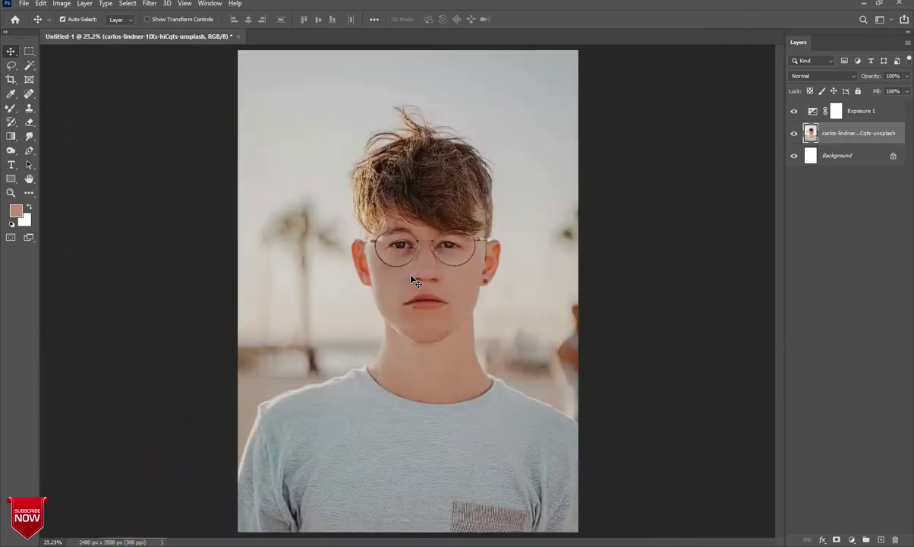
scroll(412, 281, "up", 1)
Step: Merge the photo and Exposure 1 layers, then apply the Camera Raw Filter to the result
left_click(854, 118, "shift")
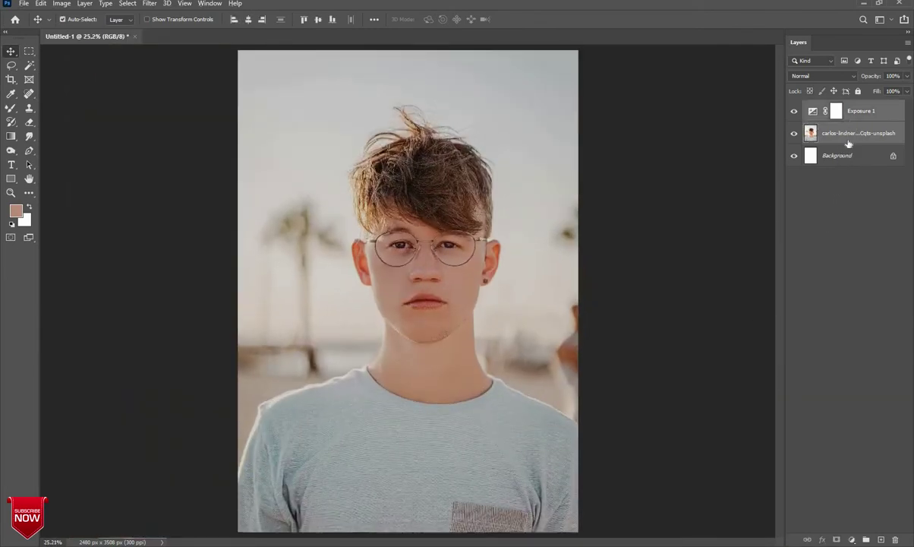
right_click(847, 143)
left_click(729, 236)
left_click(150, 3)
left_click(173, 65)
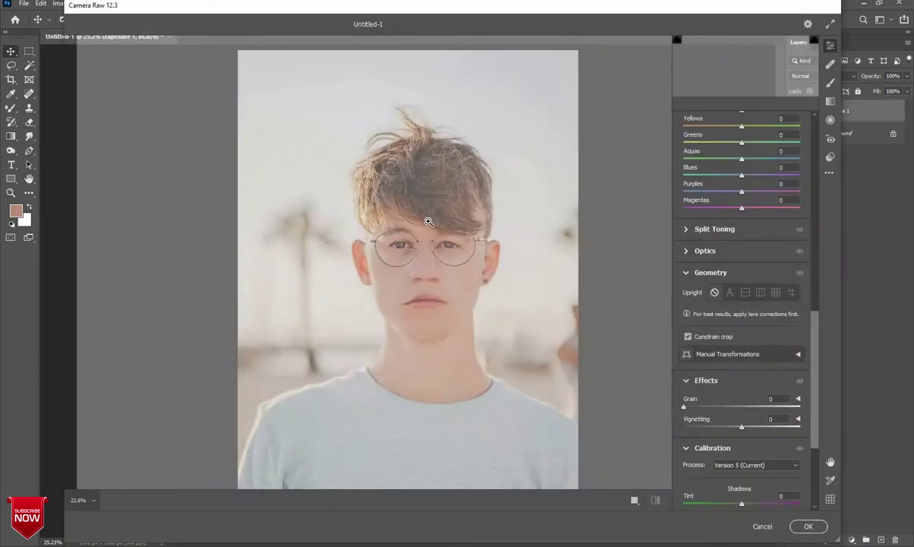
Step: In Camera Raw's Basic panel, set Temperature to -10 and Contrast to +36
scroll(725, 169, "up", 3)
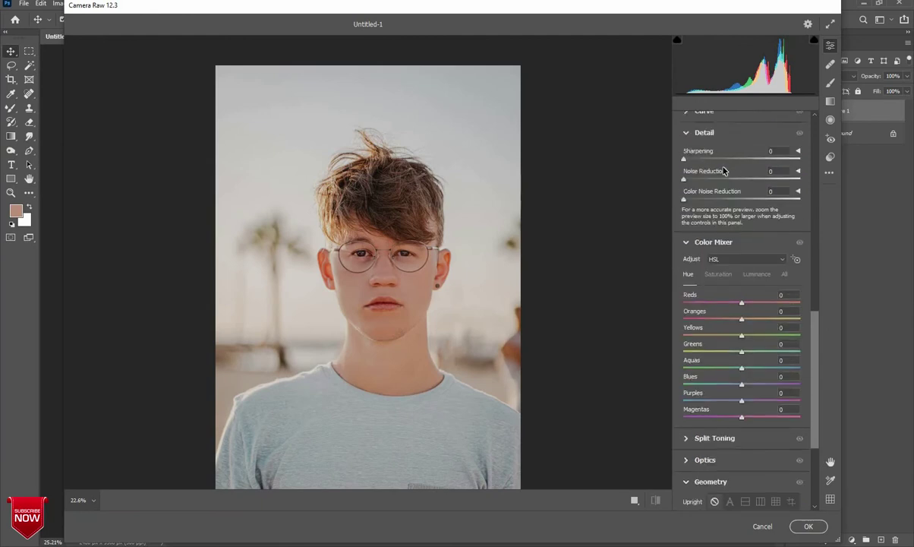
scroll(724, 169, "up", 5)
scroll(723, 171, "up", 1)
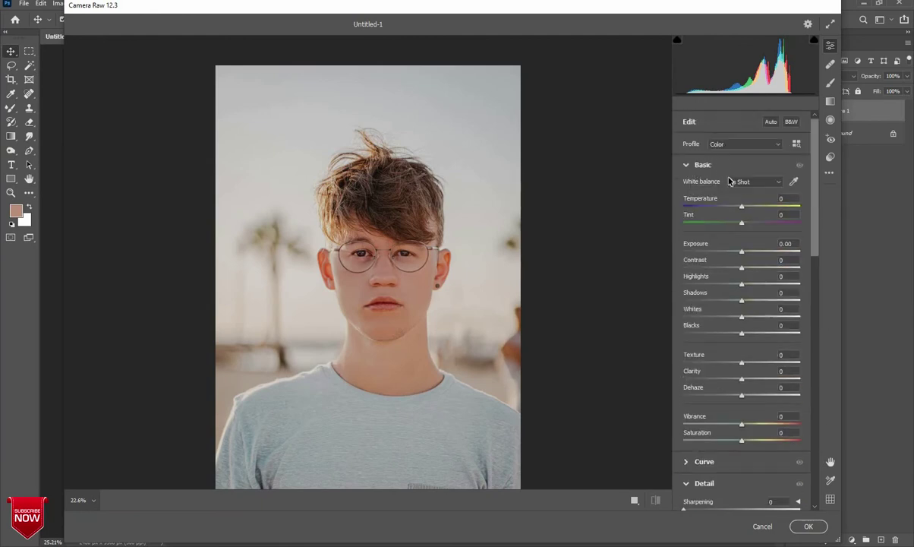
left_click_drag(742, 211, 735, 210)
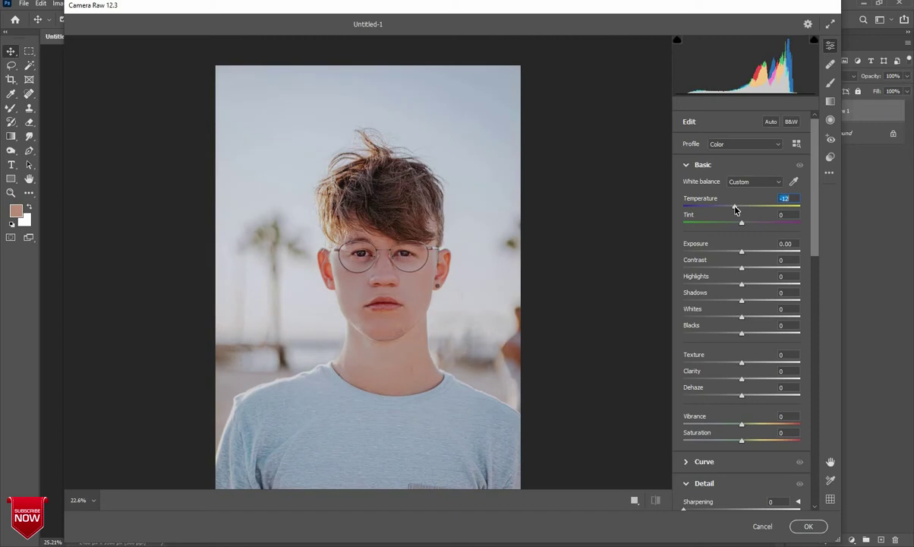
left_click_drag(737, 211, 738, 209)
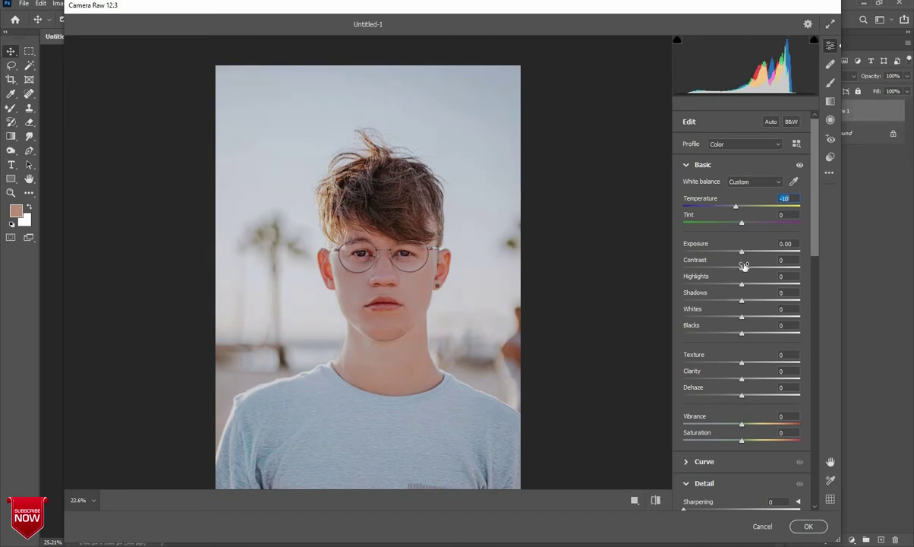
left_click_drag(742, 268, 765, 273)
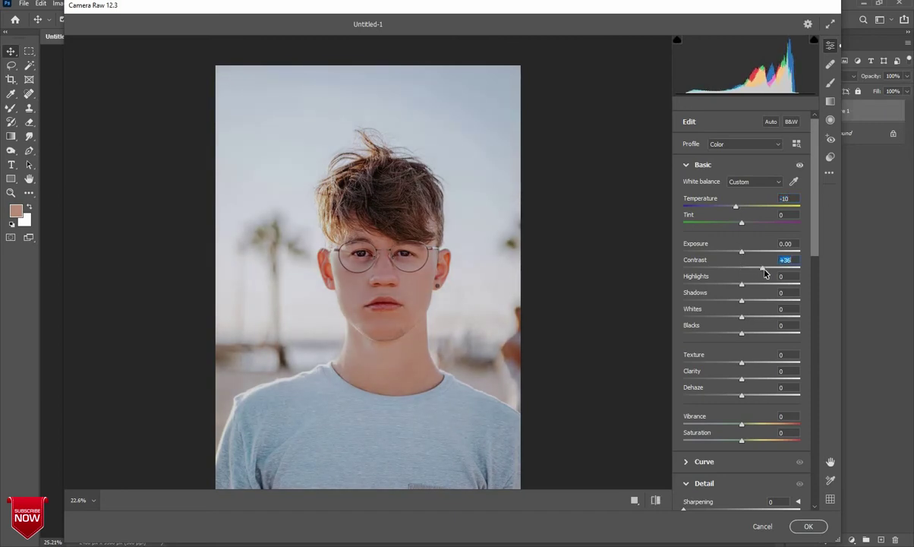
Step: Set Blacks to -38, Clarity to +12 and Exposure to +0.10
scroll(739, 231, "down", 2)
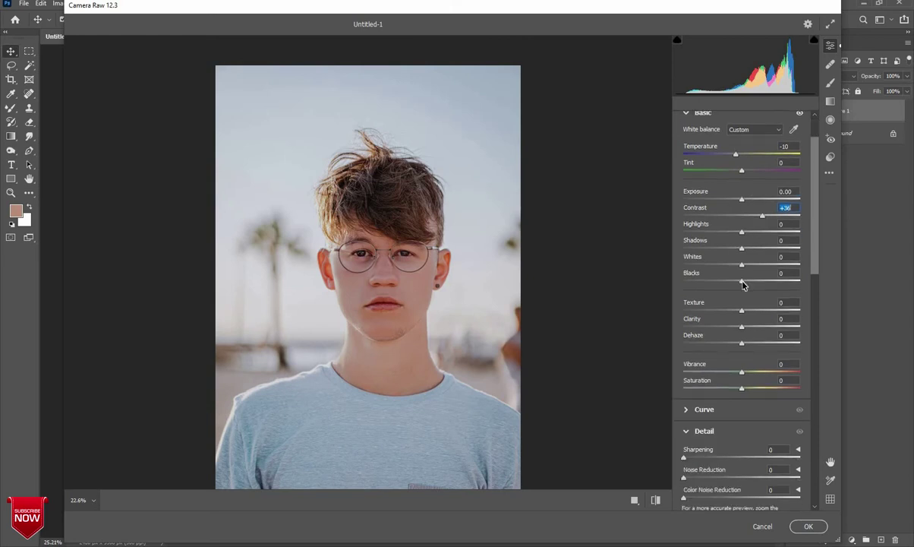
left_click_drag(731, 285, 721, 284)
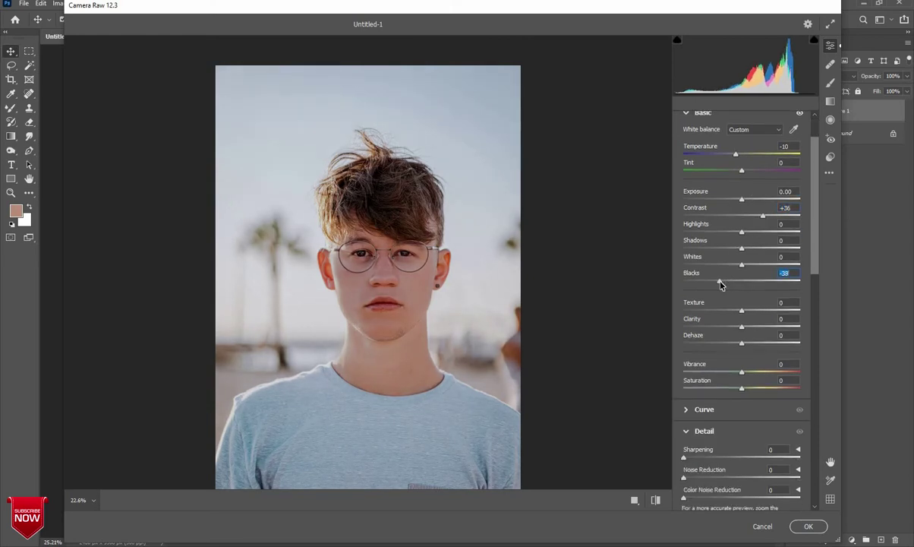
scroll(732, 240, "down", 2)
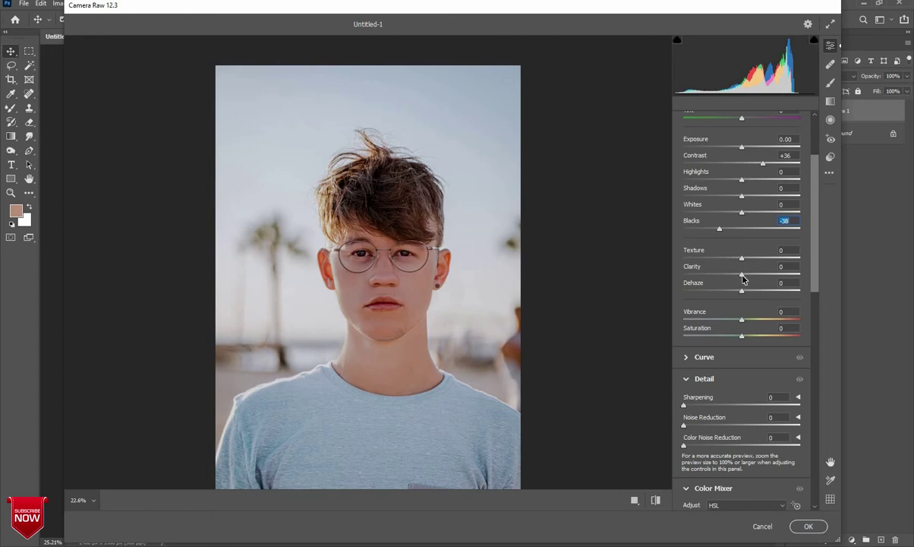
mouse_move(744, 277)
left_mouse_down()
mouse_move(763, 278)
mouse_move(752, 280)
left_mouse_up()
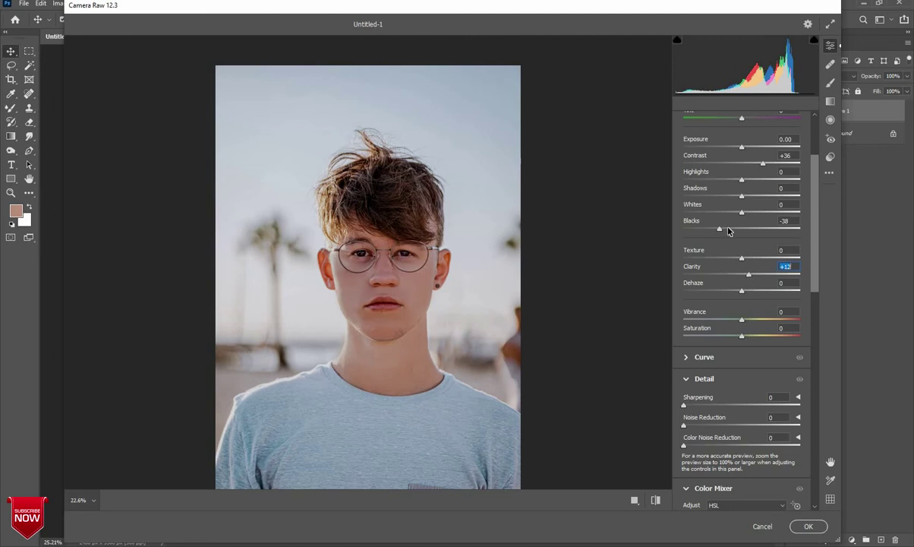
scroll(728, 229, "down", 3)
scroll(728, 230, "up", 5)
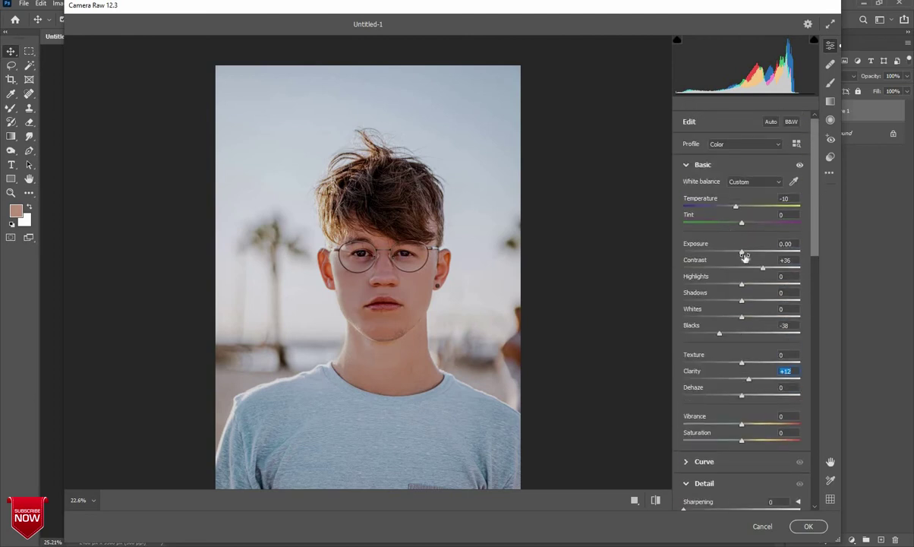
left_click_drag(742, 252, 742, 251)
scroll(739, 231, "down", 1)
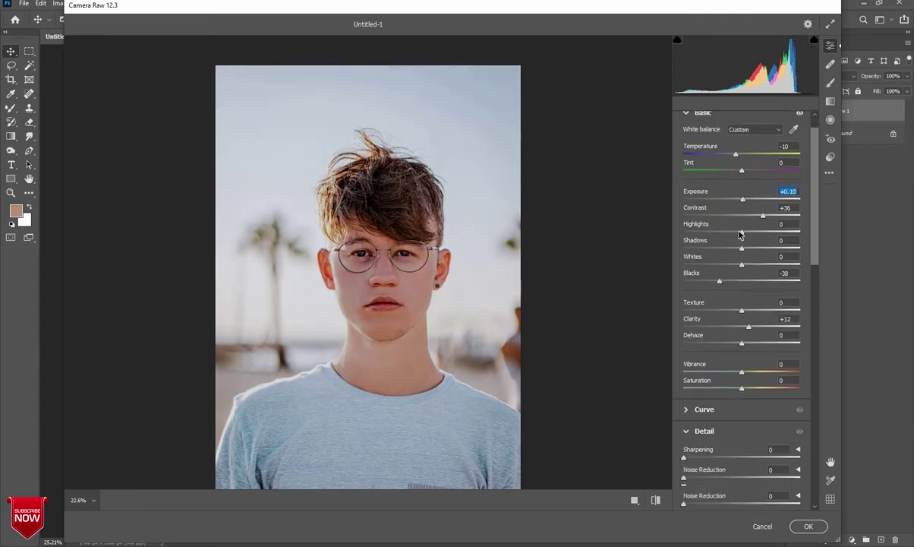
scroll(741, 234, "down", 2)
scroll(740, 232, "down", 3)
Step: Shift the HSL hues of the Blues and Purples (Purples -59), then apply the Camera Raw filter
scroll(741, 232, "down", 1)
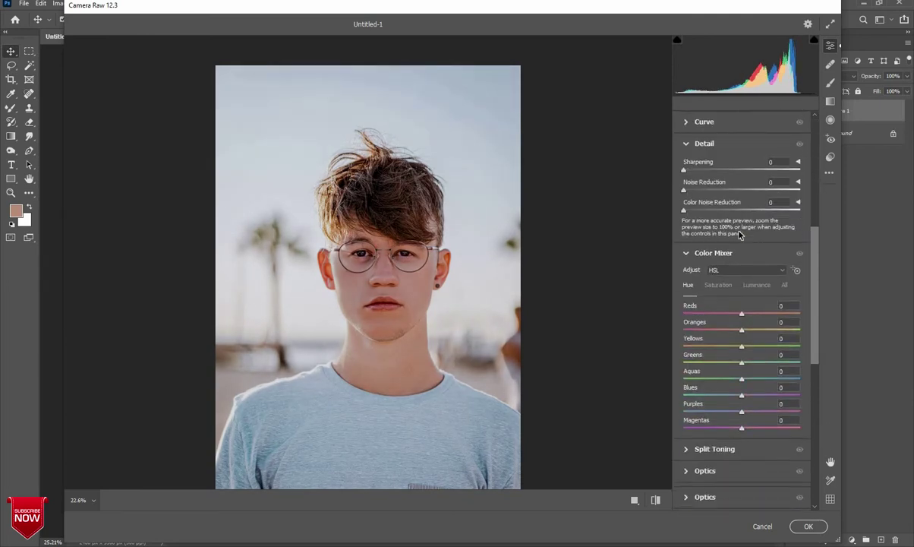
scroll(741, 238, "down", 2)
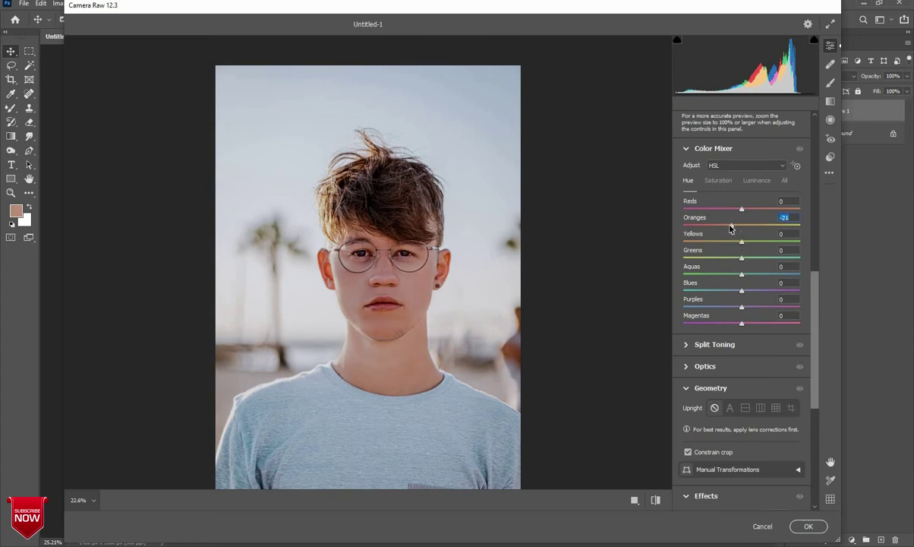
left_click_drag(742, 230, 745, 230)
scroll(742, 235, "down", 1)
scroll(740, 257, "down", 1)
left_click_drag(741, 239, 762, 243)
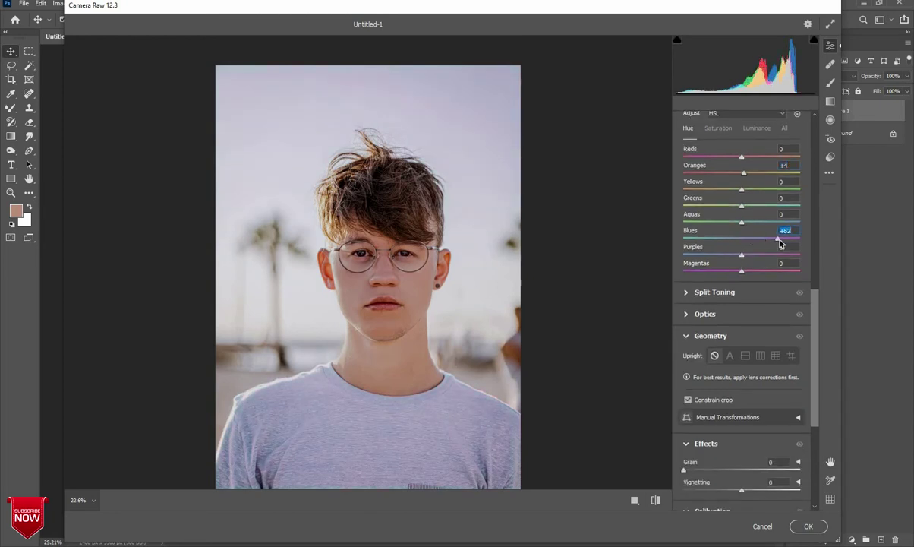
key("ctrl+z")
mouse_move(742, 255)
left_mouse_down()
mouse_move(720, 257)
mouse_move(705, 241)
mouse_move(730, 242)
left_mouse_up()
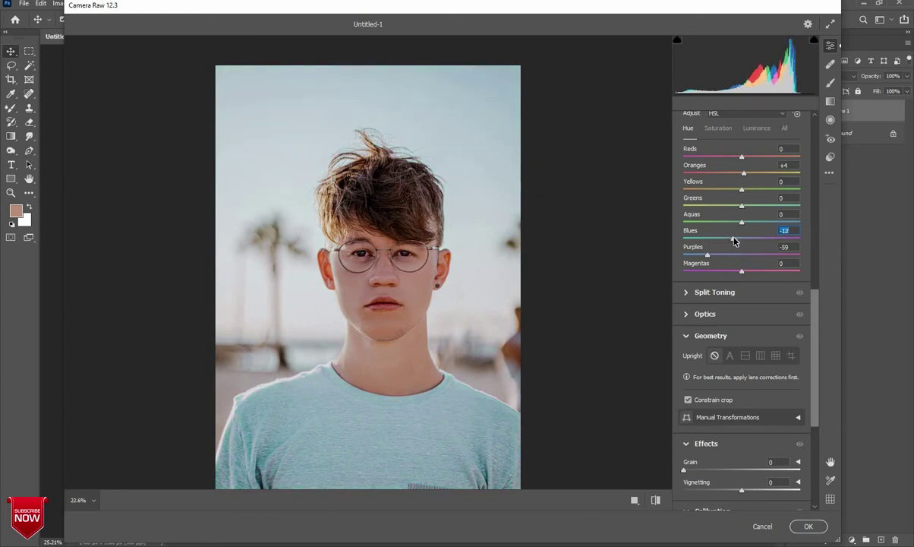
left_click(809, 526)
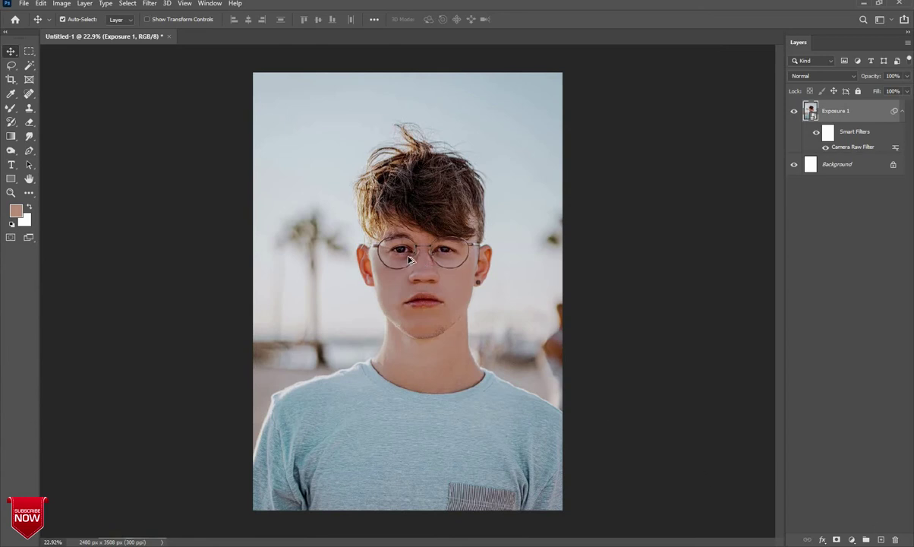
scroll(408, 266, "up", 3)
scroll(468, 296, "up", 1)
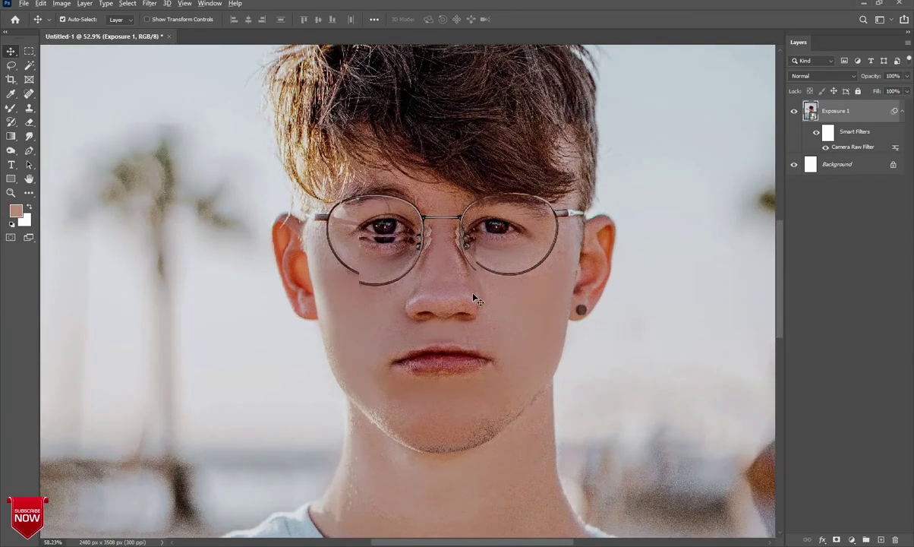
scroll(456, 301, "up", 1)
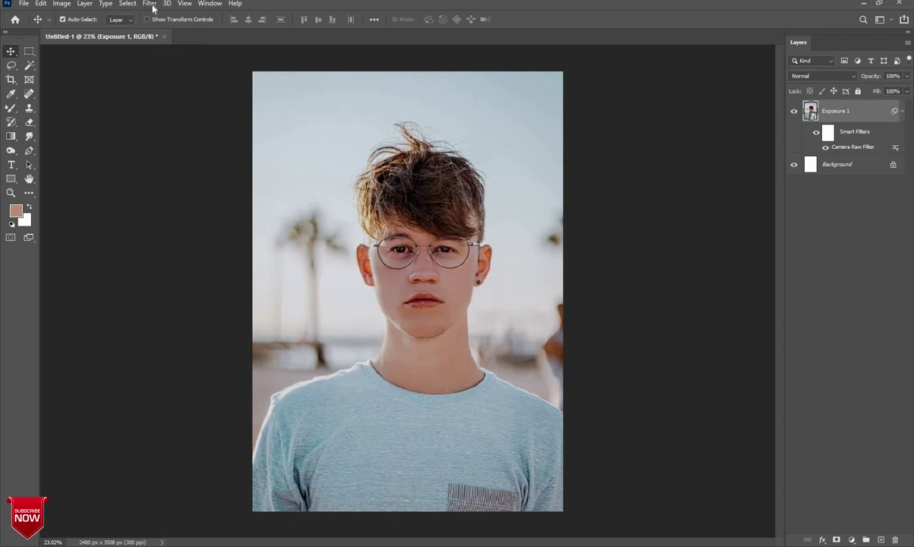
left_click(150, 4)
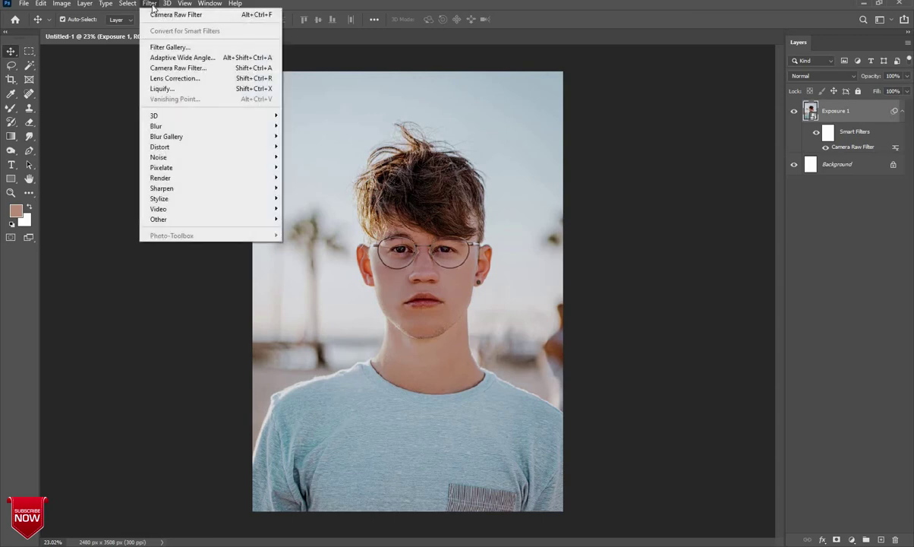
left_click(330, 309)
scroll(519, 332, "up", 3)
scroll(519, 332, "up", 1)
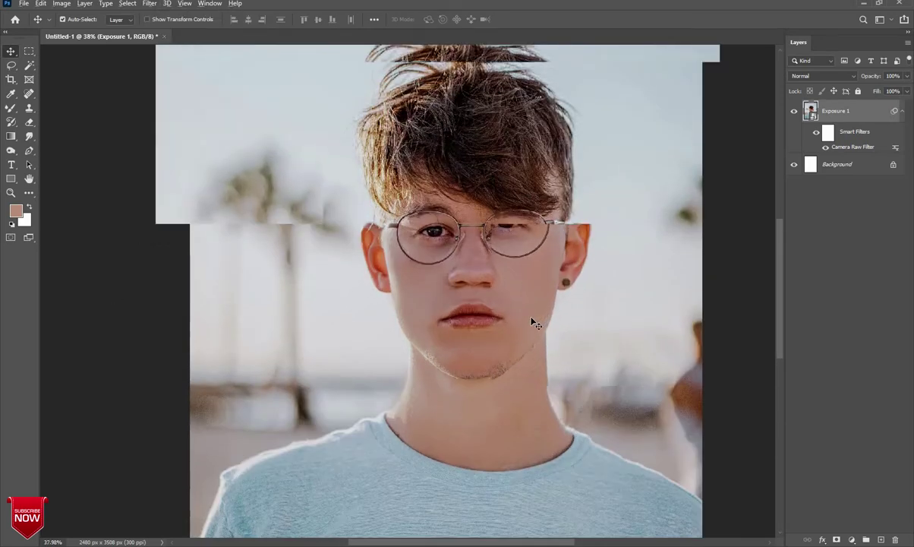
scroll(531, 320, "up", 2)
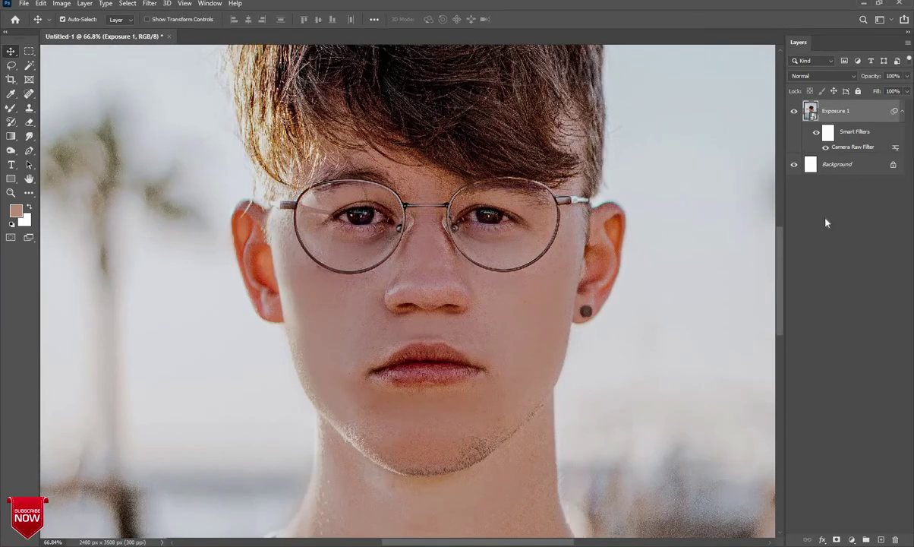
Step: Rasterize Exposure 1 and blend the facial skin with the Mixer Brush, resizing the brush as needed
left_click(11, 108)
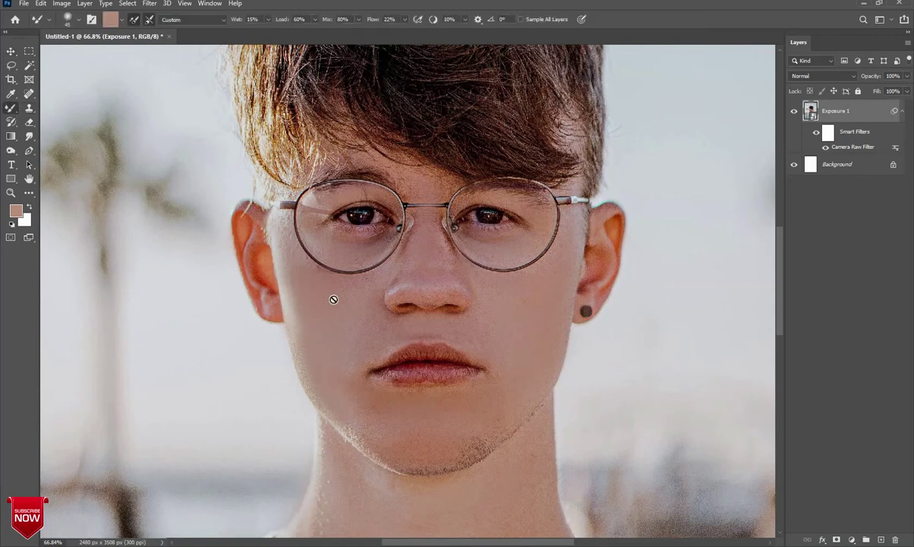
left_click(452, 257)
left_click(439, 215)
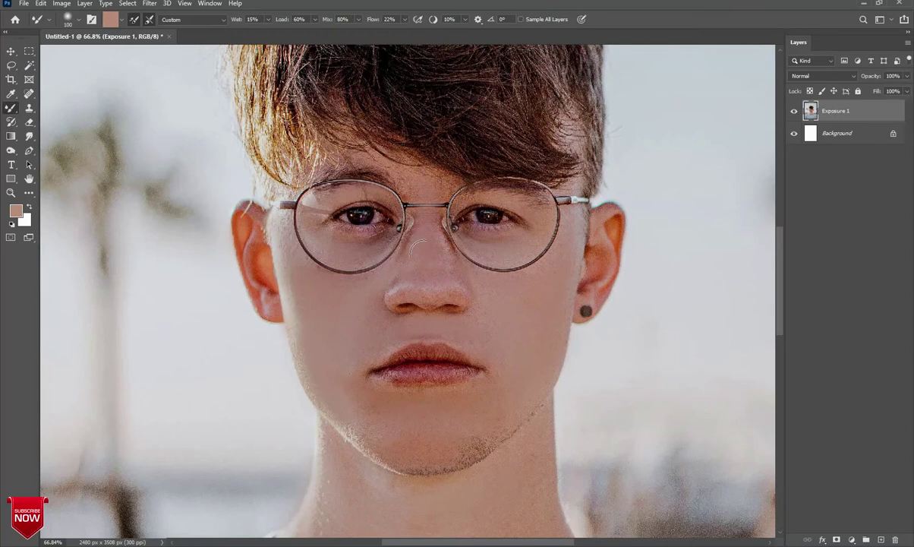
key("bracketright")
key("bracketright")
key("bracketleft")
key("bracketleft")
key("bracketleft")
key("bracketleft")
key("bracketleft")
key("bracketright")
key("bracketleft")
key("bracketleft")
key("bracketleft")
Step: Return to the Move tool and scroll to review the retouched portrait
left_click(9, 50)
scroll(439, 275, "down", 2)
scroll(439, 275, "down", 2)
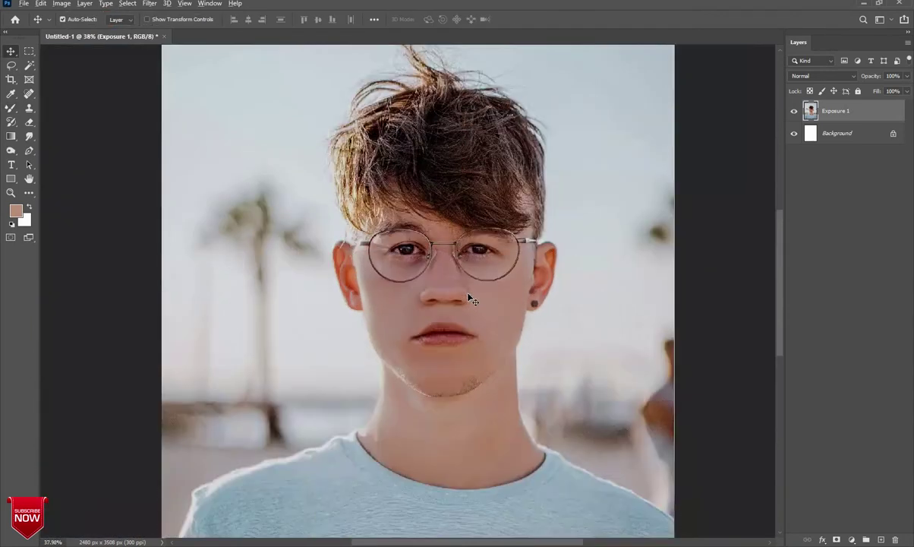
scroll(433, 281, "down", 2)
scroll(426, 290, "down", 1)
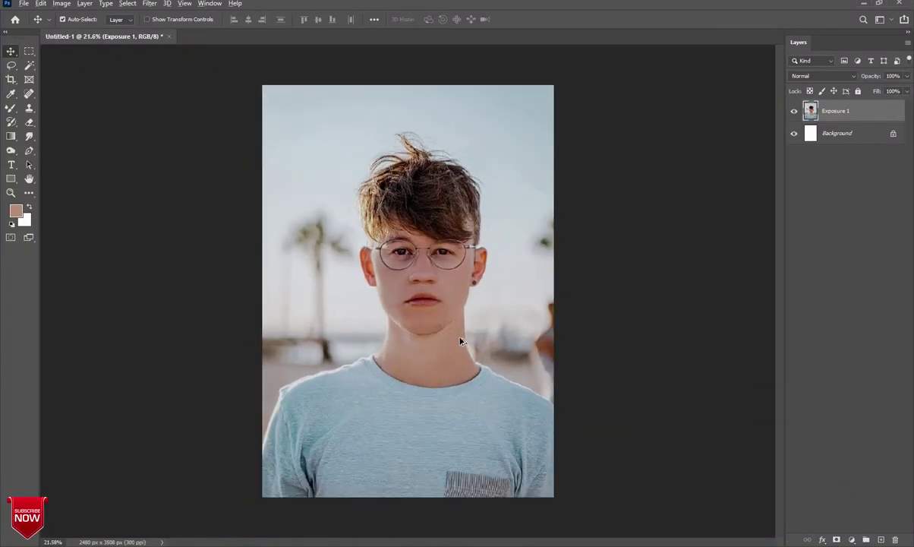
scroll(461, 342, "up", 1)
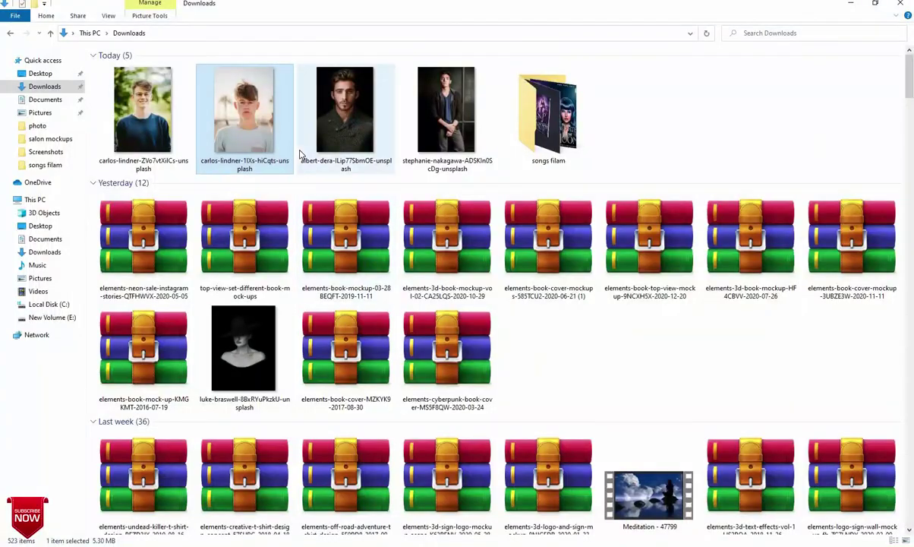
Step: Open salon mockups > mockup design new banda > zombies and drag the bird-flock image toward Photoshop
left_click(47, 139)
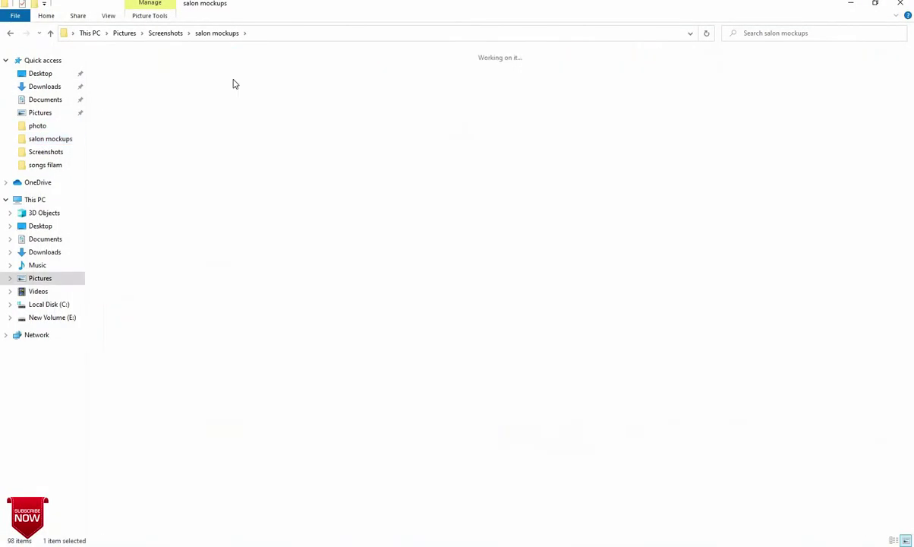
double_click(228, 83)
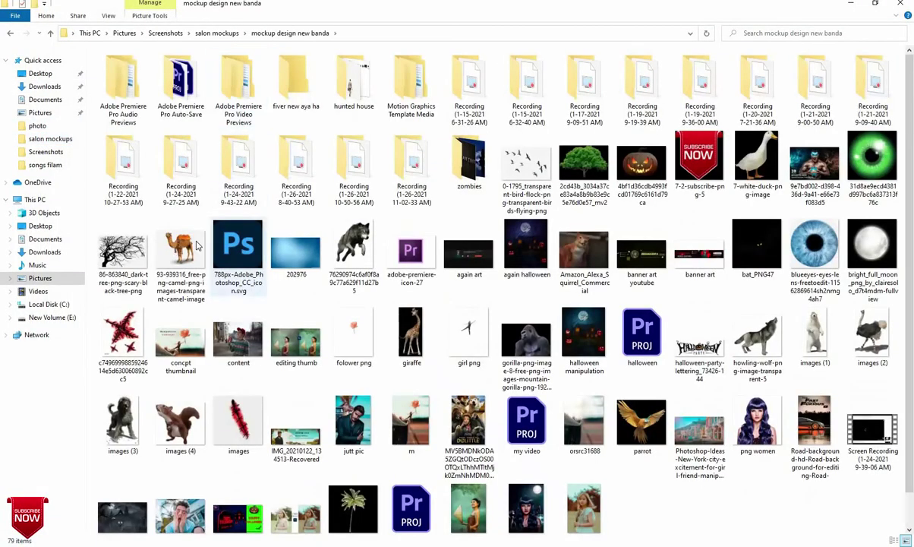
double_click(464, 161)
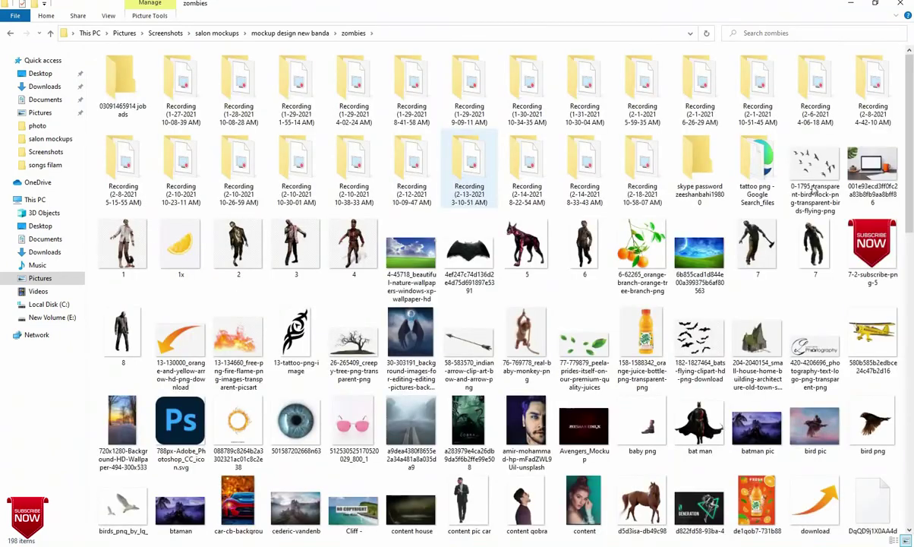
left_click_drag(816, 164, 456, 463)
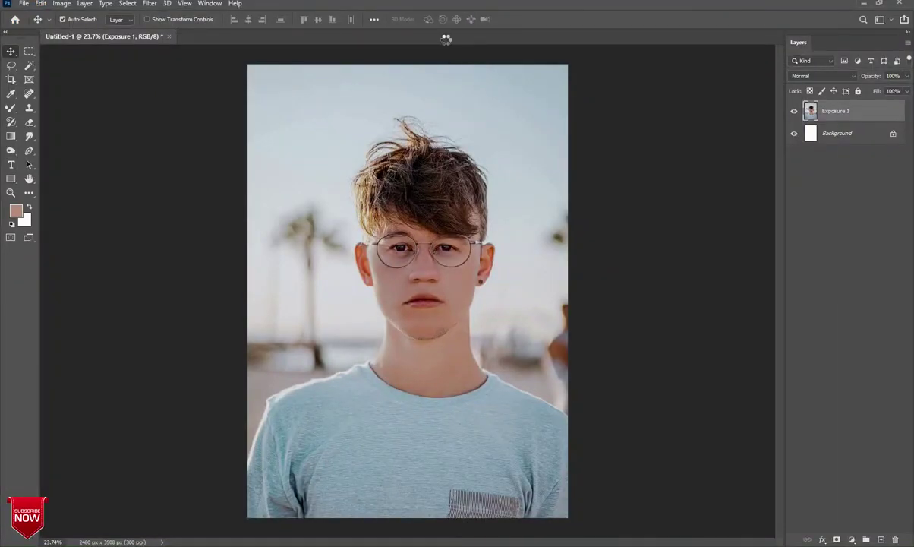
Step: Open the bird-flock image, add a layer mask and delete its white background with the Magic Wand
left_click_drag(446, 44, 445, 39)
left_click(835, 539)
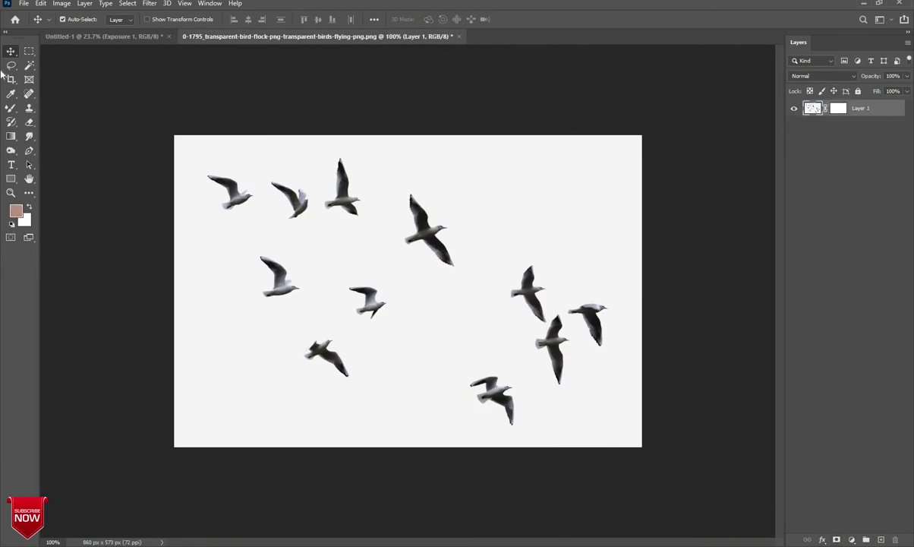
left_click(29, 65)
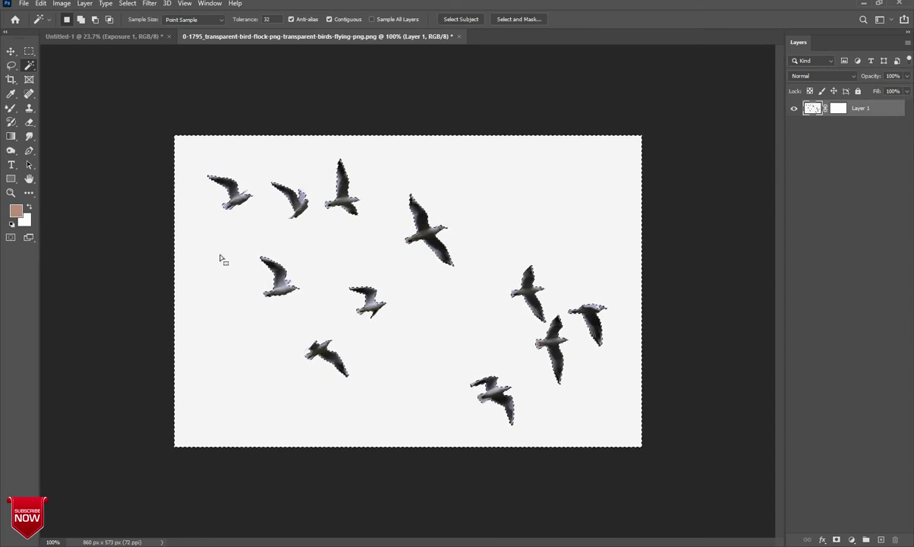
left_click(221, 260)
key("Delete")
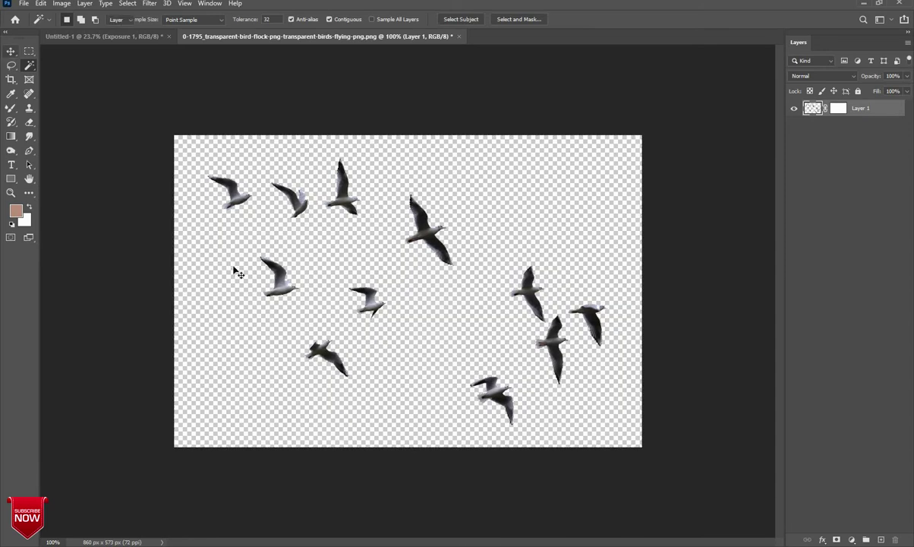
Step: Move the birds onto Untitled-1's sky as Layer 1 and start Free Transform
left_click(9, 51)
mouse_move(258, 269)
left_mouse_down()
mouse_move(150, 42)
mouse_move(304, 201)
mouse_move(318, 200)
mouse_move(292, 148)
mouse_move(302, 158)
left_mouse_up()
key("ctrl+t")
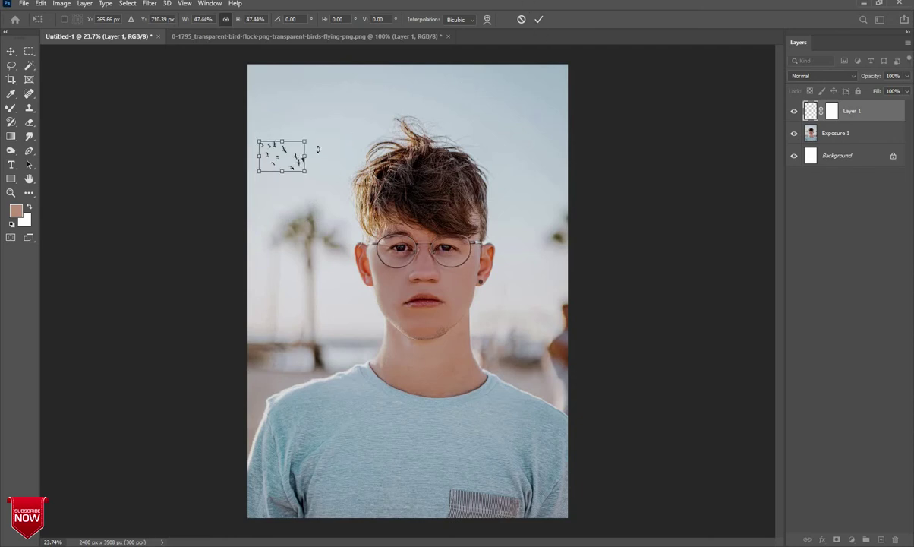
Step: Widen the bird flock, commit the transform, and fade Layer 1 to 40% opacity
left_click_drag(305, 157, 325, 157)
left_click(539, 20)
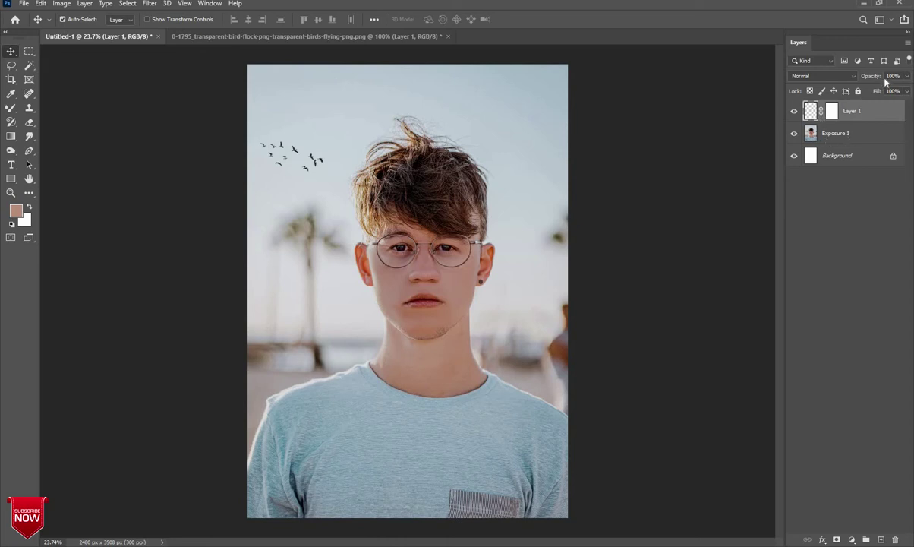
left_click_drag(907, 77, 877, 92)
left_click(52, 368)
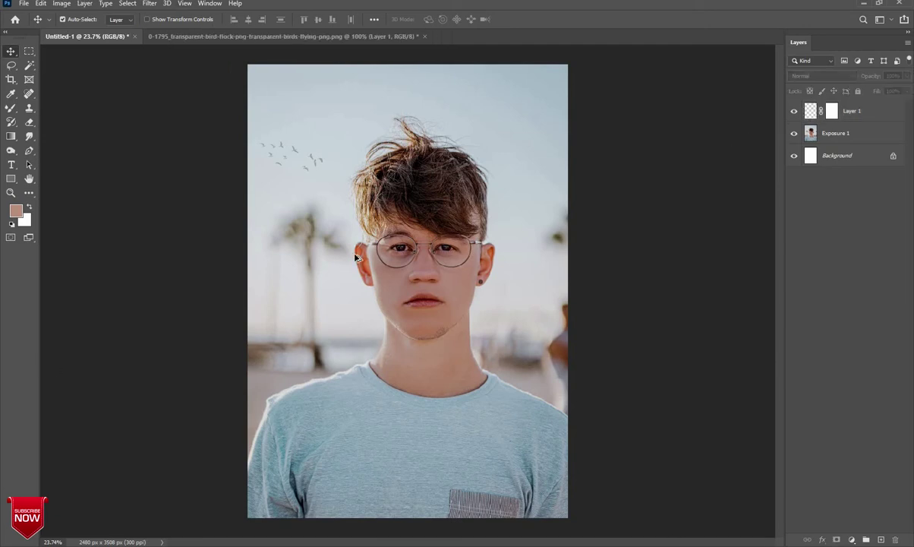
Step: Select the Exposure 1 layer and close the bird-flock document without saving
scroll(410, 304, "down", 1)
scroll(425, 266, "up", 2)
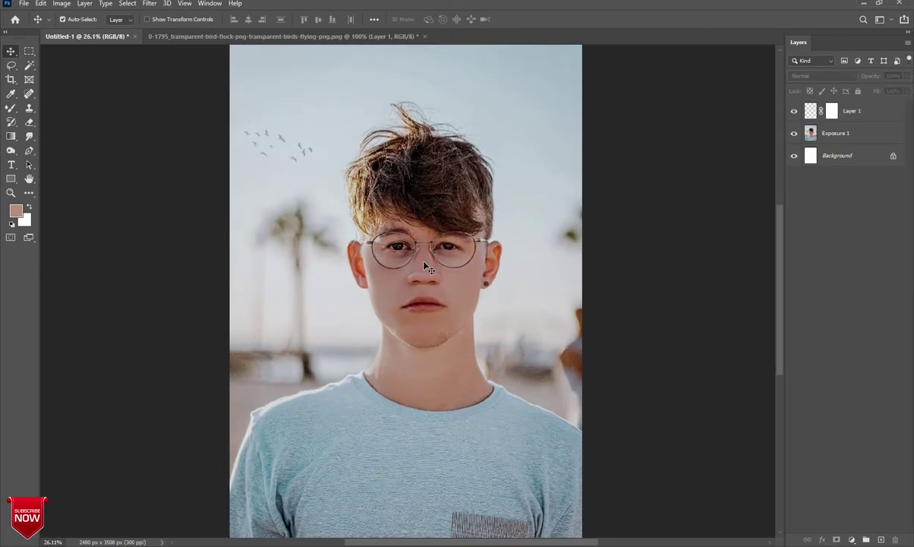
scroll(425, 266, "down", 1)
left_click(835, 135)
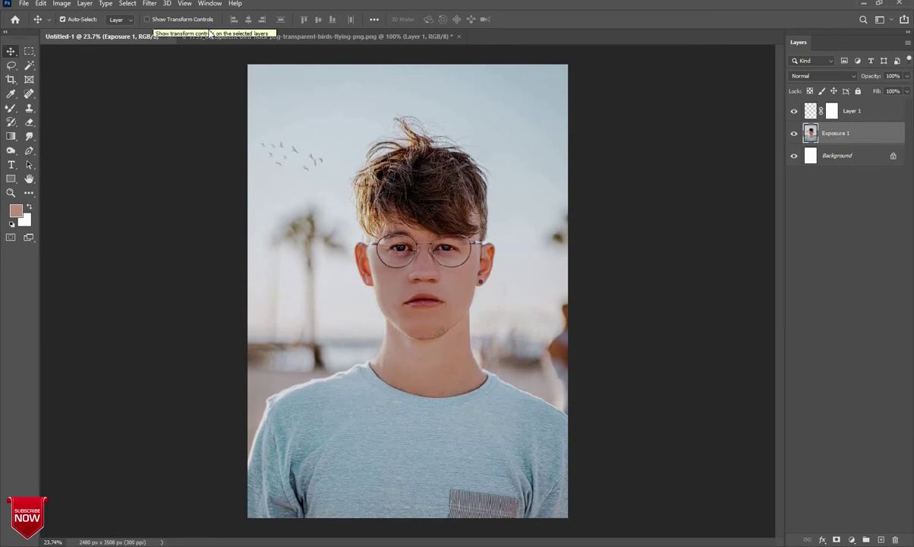
left_click(459, 36)
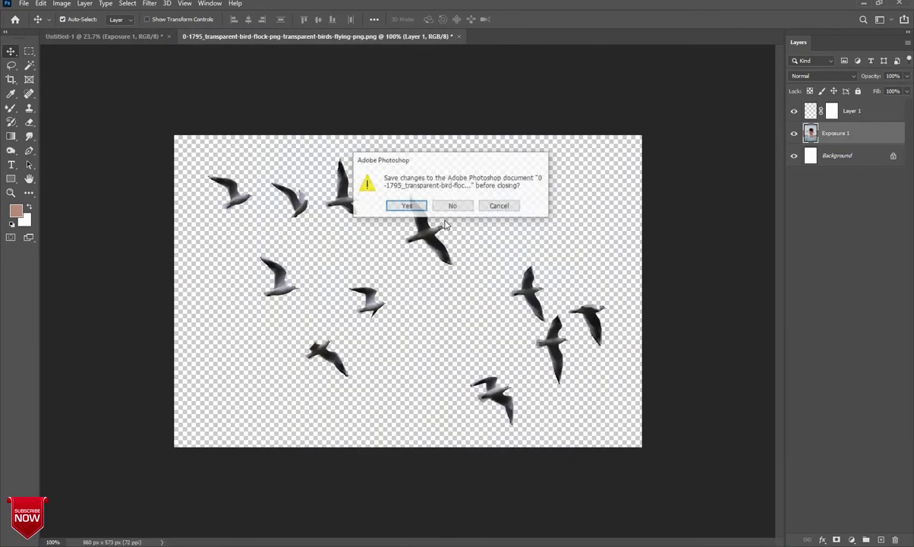
left_click(451, 208)
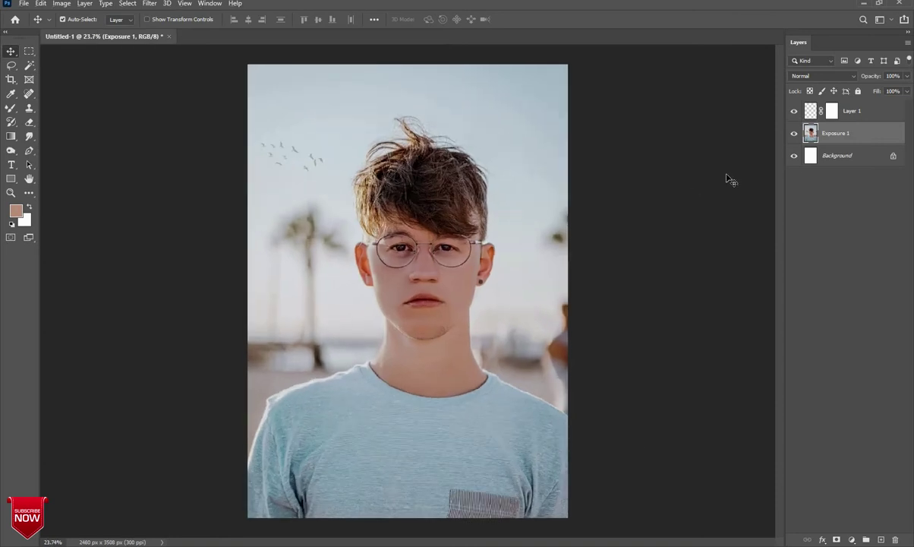
Step: Combine the Background and Layer 1 layers into one smart object
left_click(827, 154, "shift")
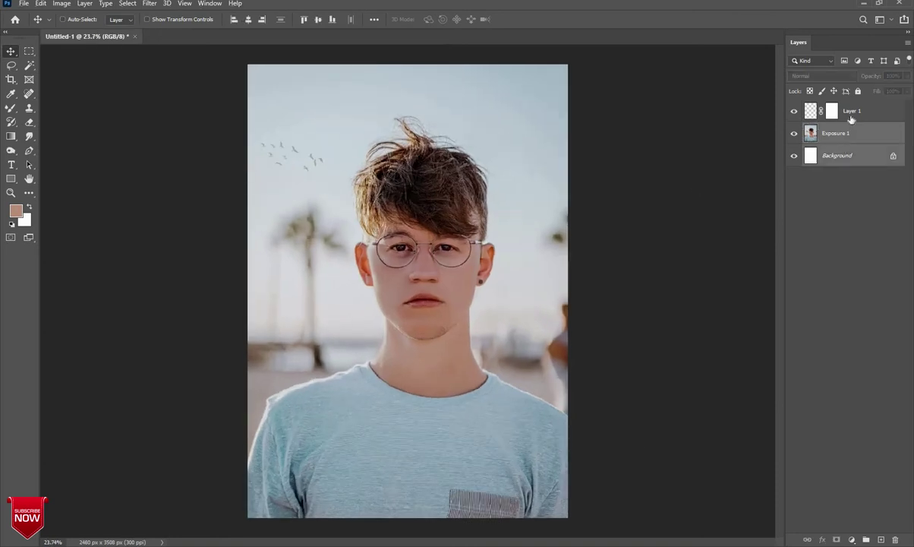
left_click(800, 111, "shift")
right_click(800, 110)
left_click(784, 236)
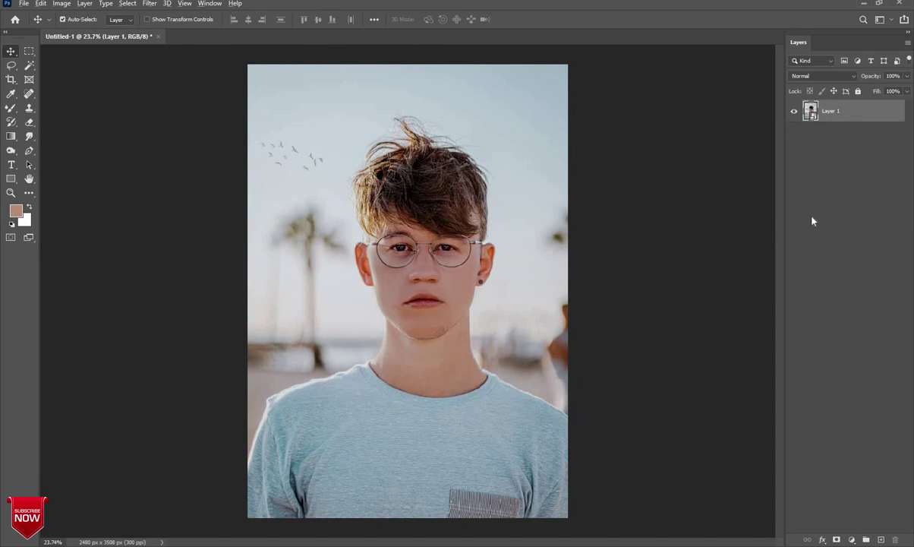
Step: Play the Blue & orange action and set the grade layer's opacity to about 50%
key("alt+F9")
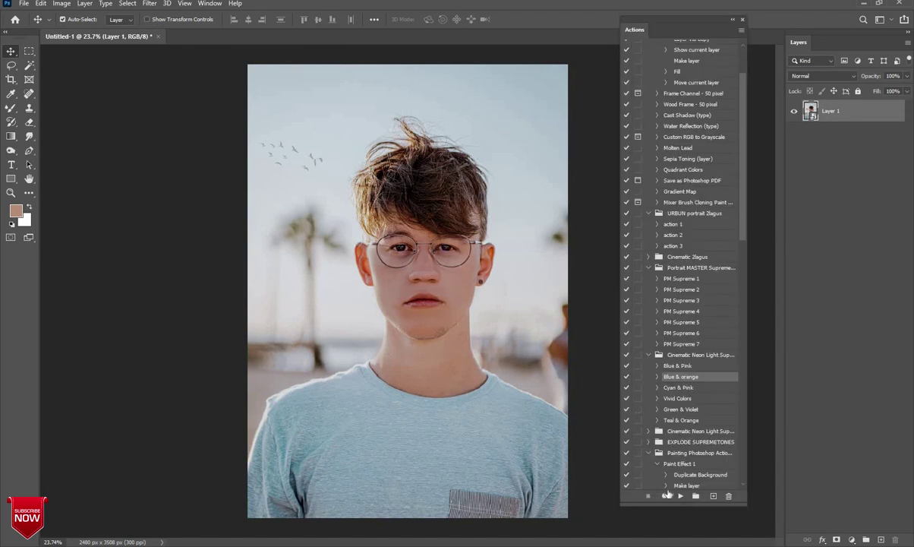
left_click(681, 496)
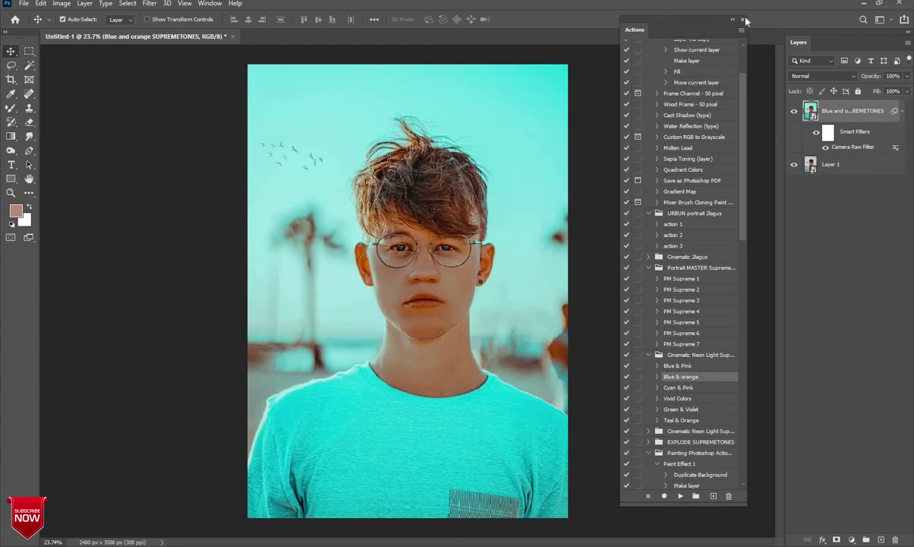
left_click(744, 19)
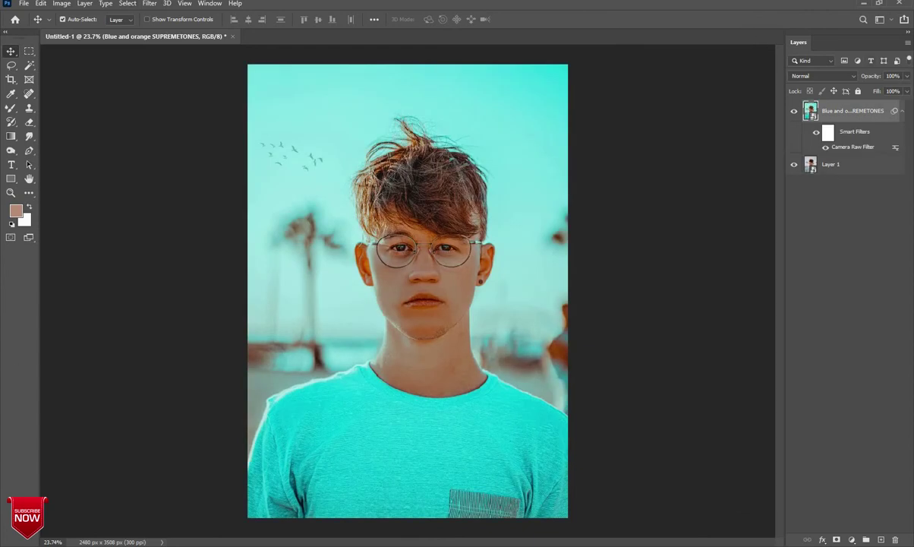
type("84")
key("Up")
key("Up")
key("Up")
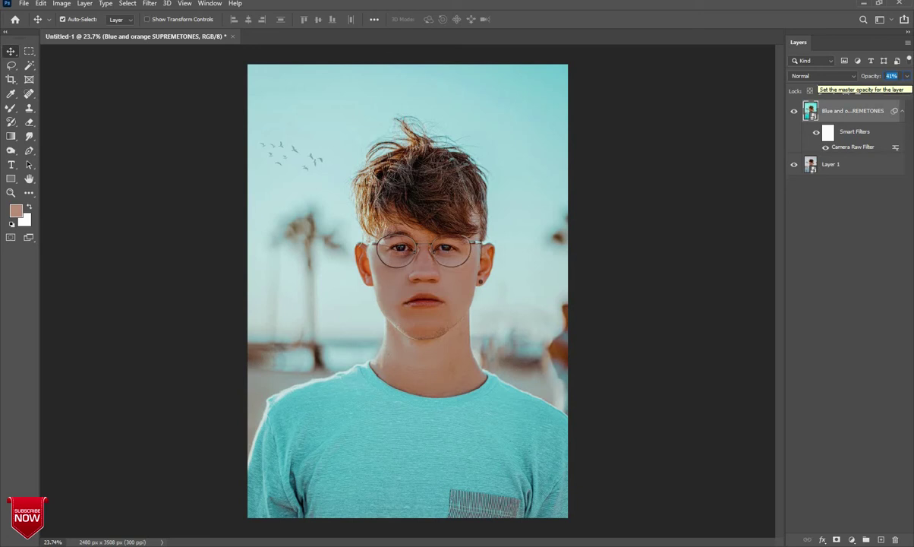
key("Up")
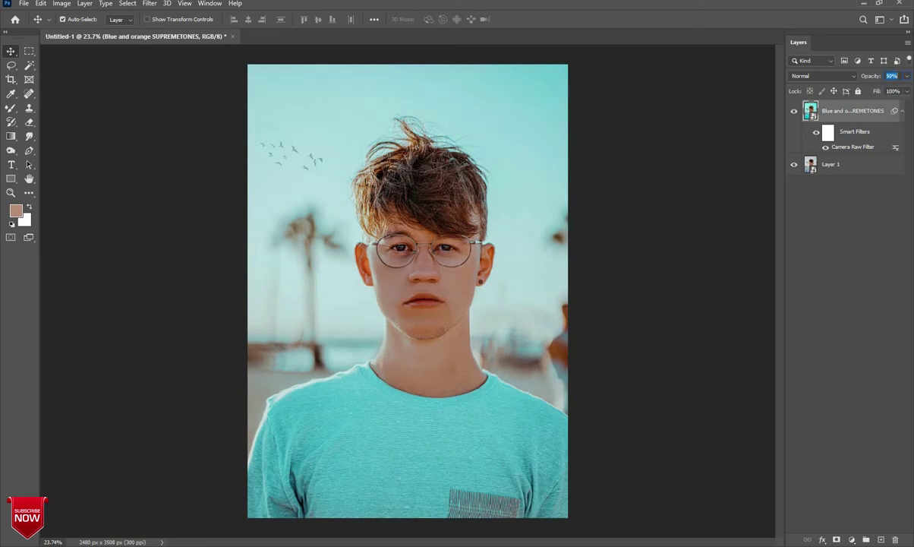
left_click(657, 182)
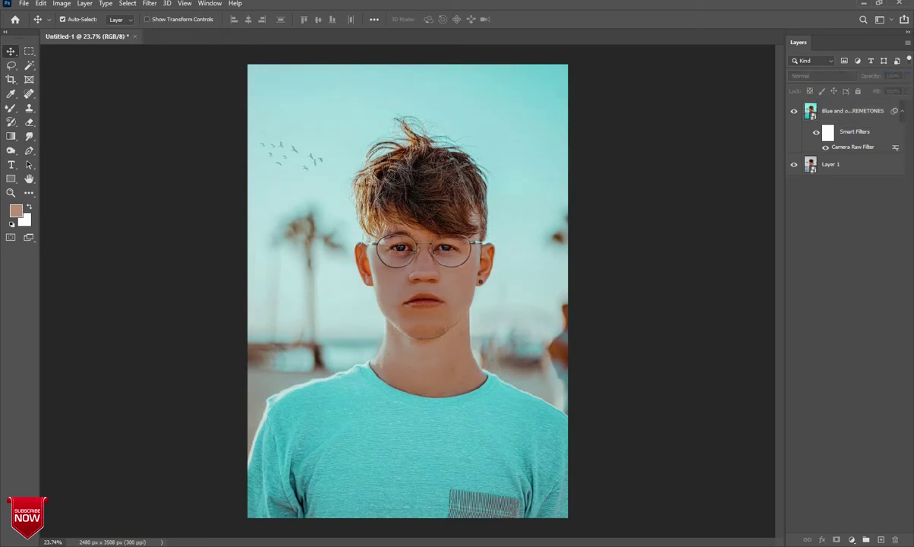
scroll(396, 281, "up", 1)
scroll(410, 266, "up", 1)
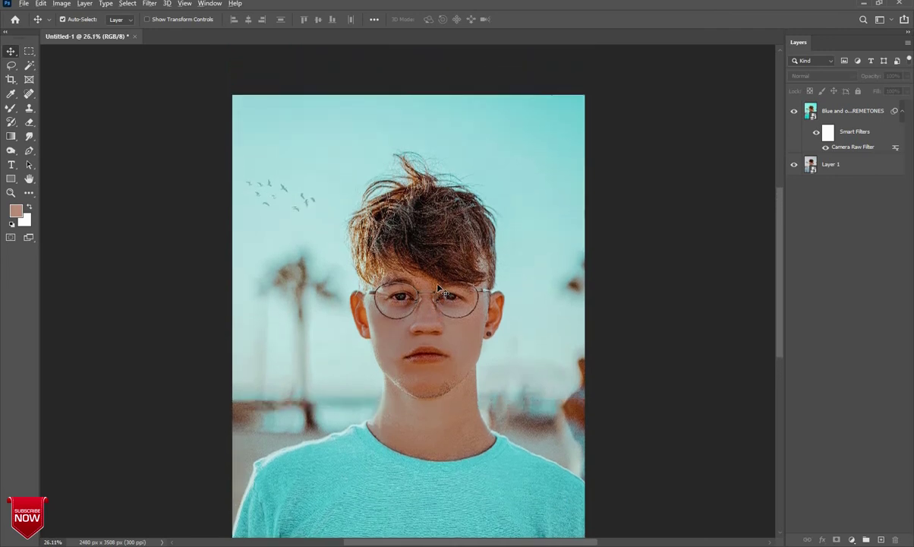
scroll(438, 287, "down", 3)
scroll(419, 291, "up", 1)
scroll(419, 291, "up", 1)
scroll(419, 291, "up", 1)
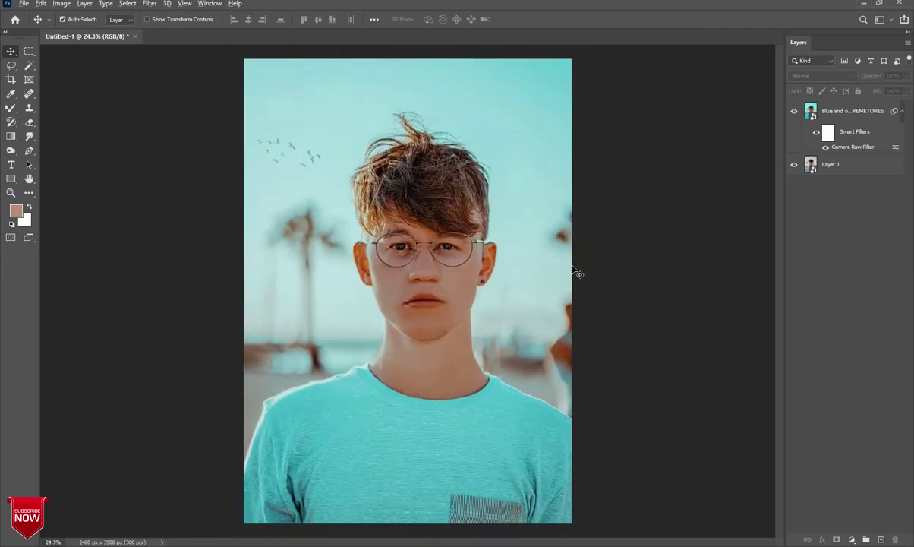
scroll(422, 386, "up", 1)
scroll(422, 383, "up", 2)
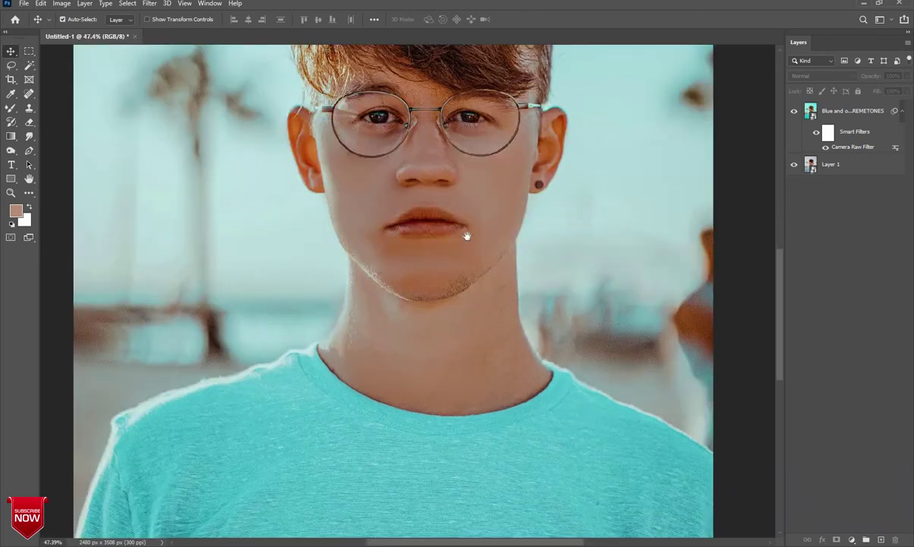
left_click_drag(467, 235, 471, 320)
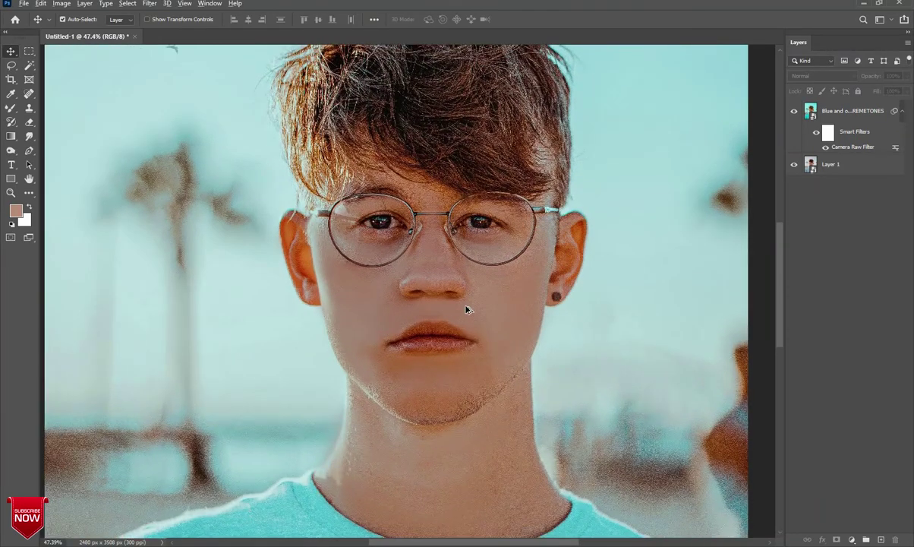
scroll(467, 309, "up", 1)
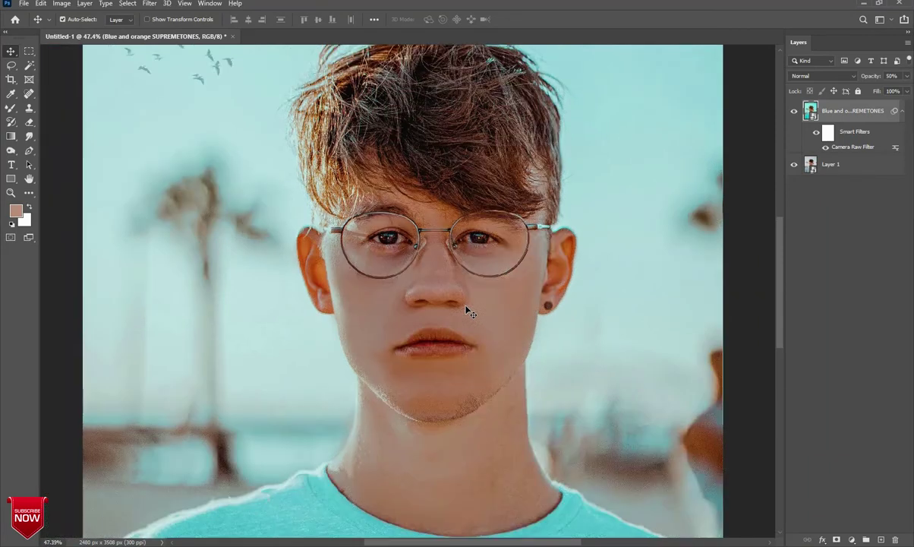
scroll(465, 307, "down", 1)
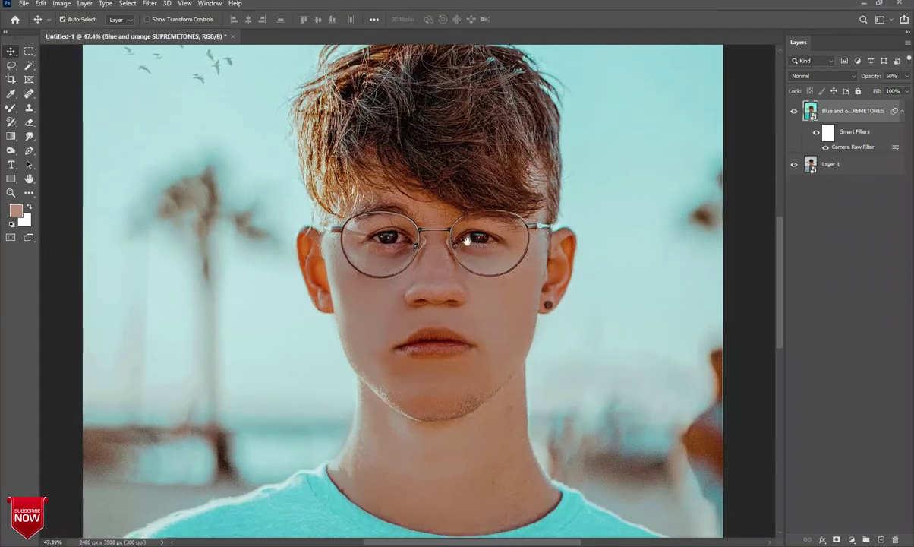
left_click_drag(464, 317, 478, 208)
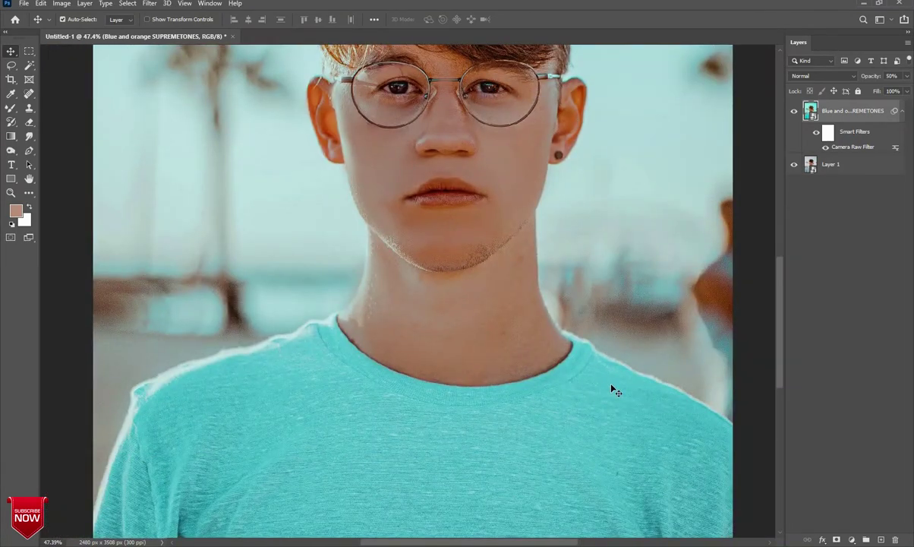
left_click(795, 111)
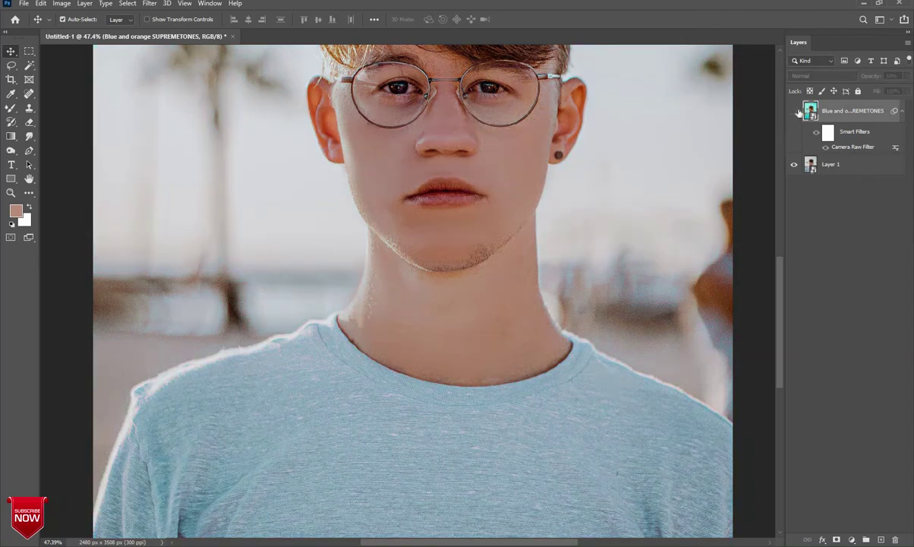
left_click(794, 111)
left_click(794, 111)
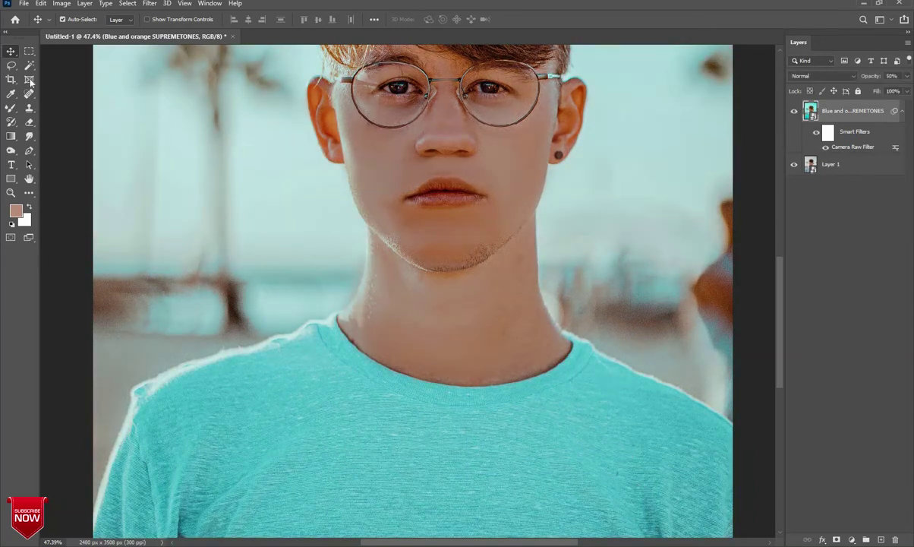
Step: Rasterize the grade layer via the Mixer Brush, sizing the brush between 200 and 125
left_click(11, 108)
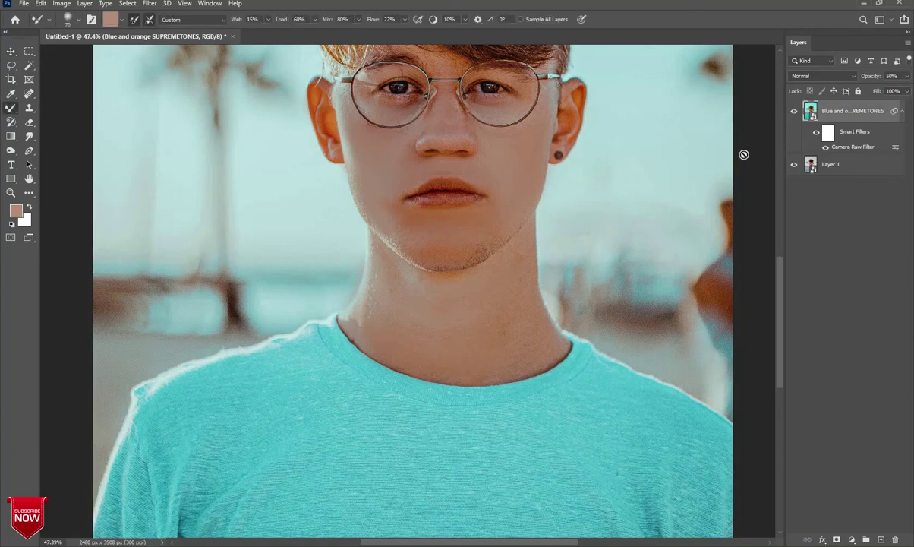
left_click(448, 282)
left_click(443, 212)
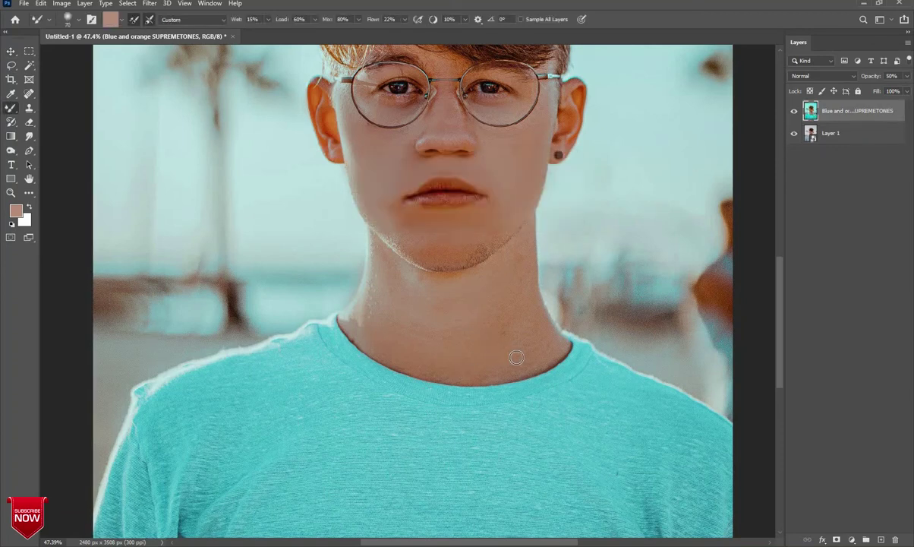
key("bracketright")
key("bracketright")
key("bracketright")
key("bracketright")
key("bracketright")
key("bracketright")
left_click_drag(432, 304, 411, 378)
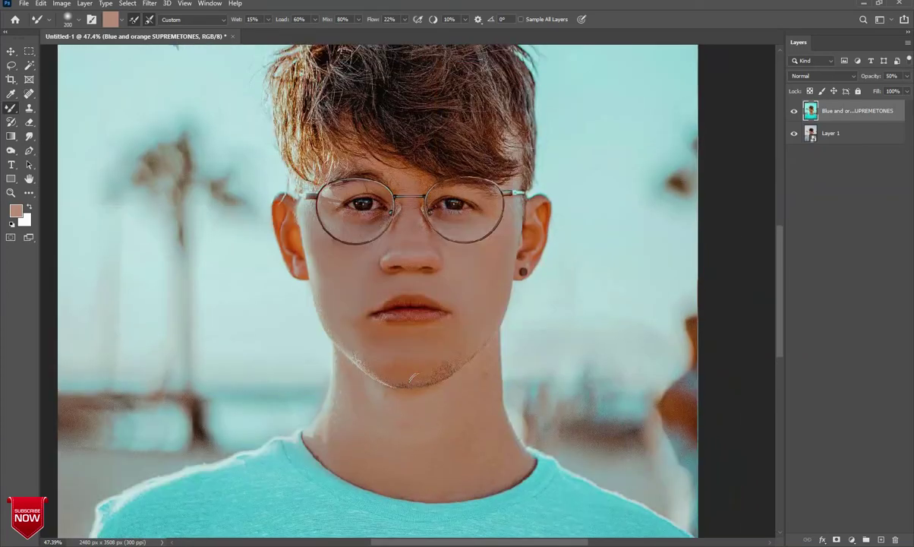
key("bracketleft")
key("bracketleft")
key("bracketleft")
left_click_drag(403, 273, 422, 308)
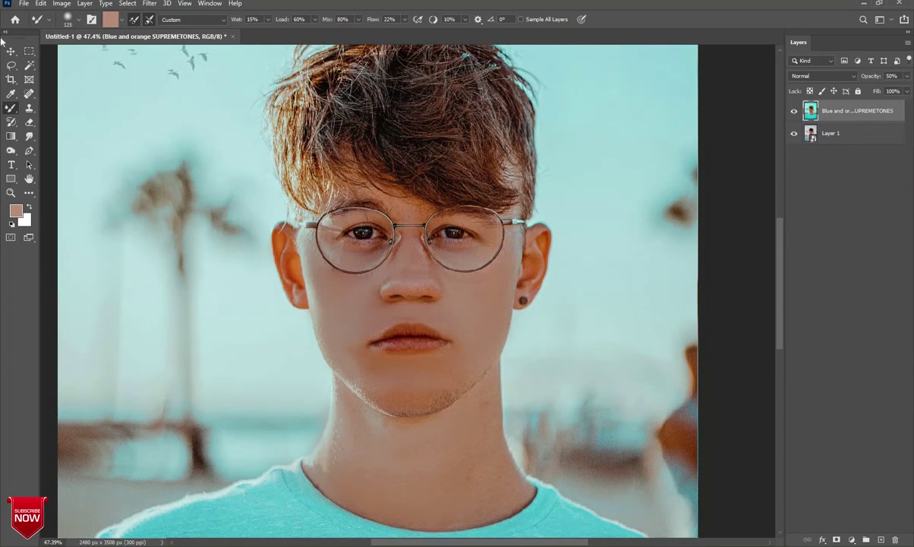
Step: Erase the orange grade from the face with a 150-size Eraser
left_click(11, 51)
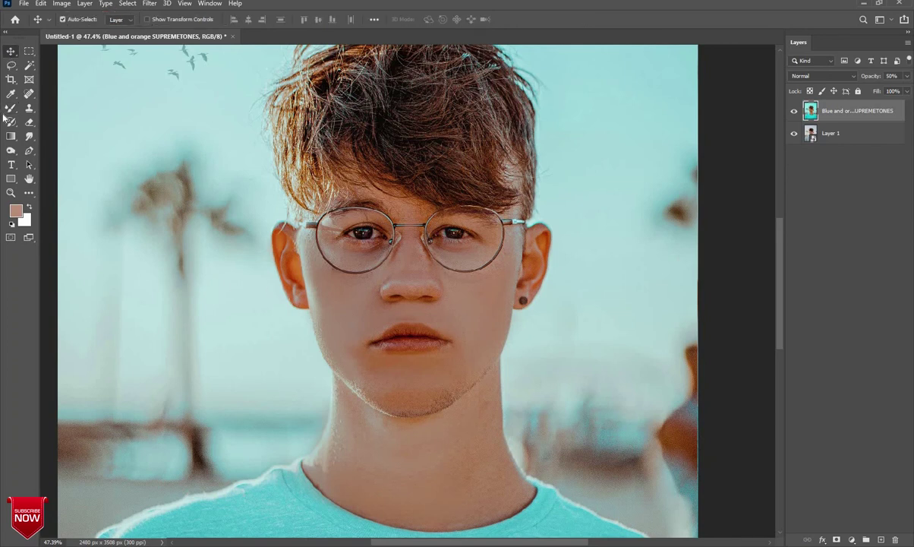
left_click(28, 122)
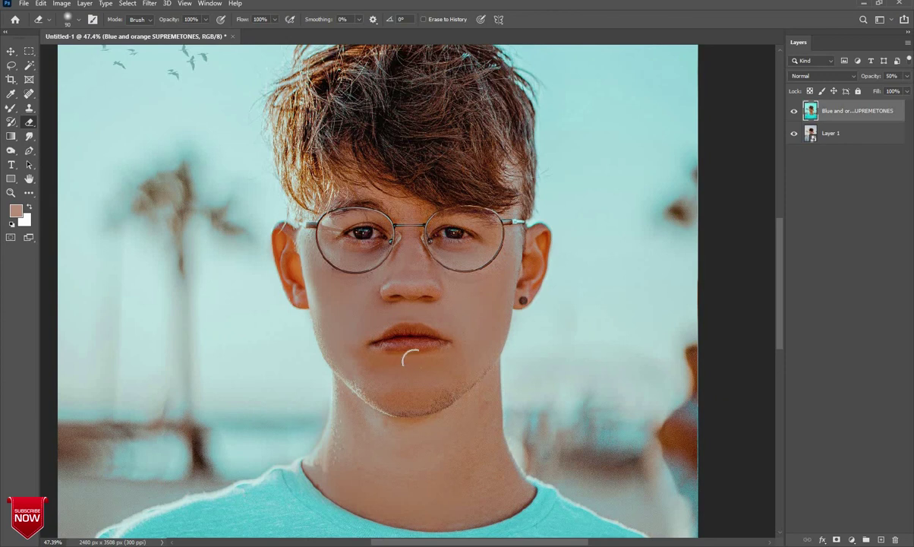
key("bracketright")
key("bracketright")
key("bracketright")
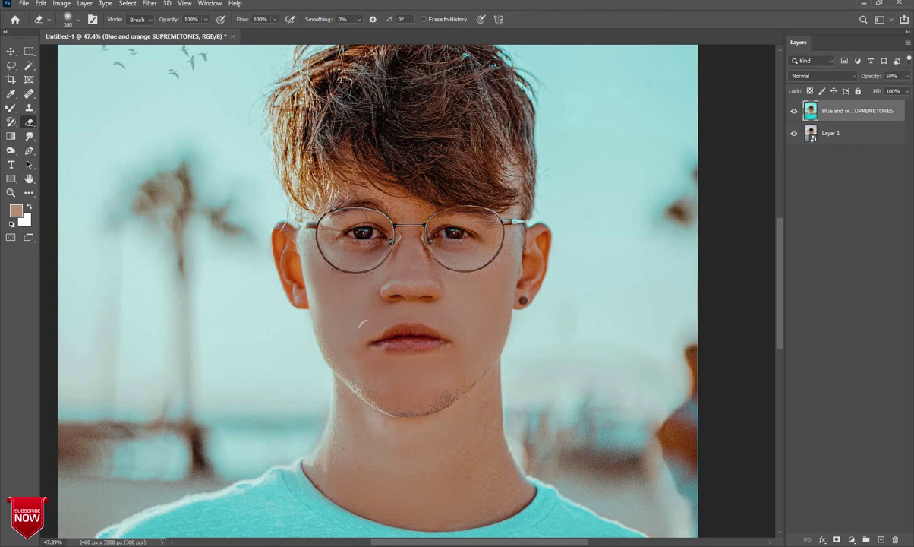
key("bracketleft")
key("bracketleft")
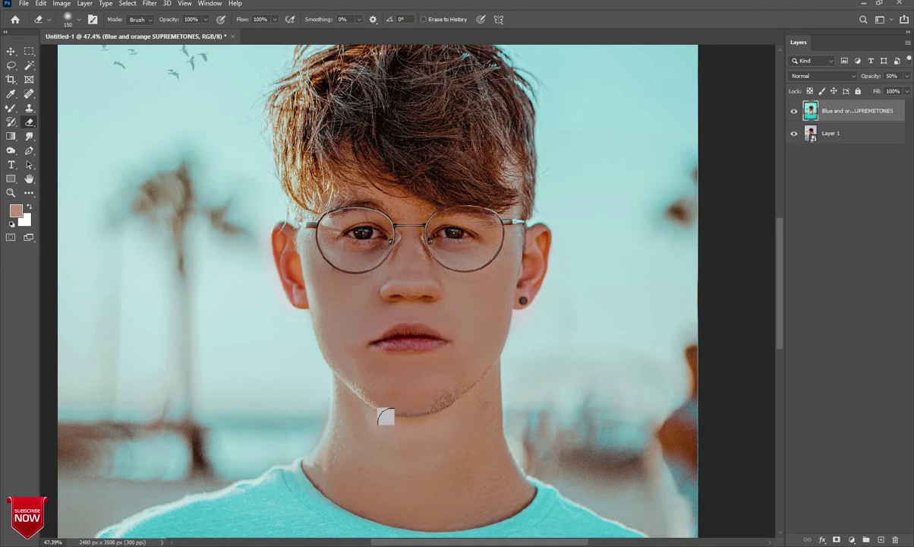
left_click(11, 51)
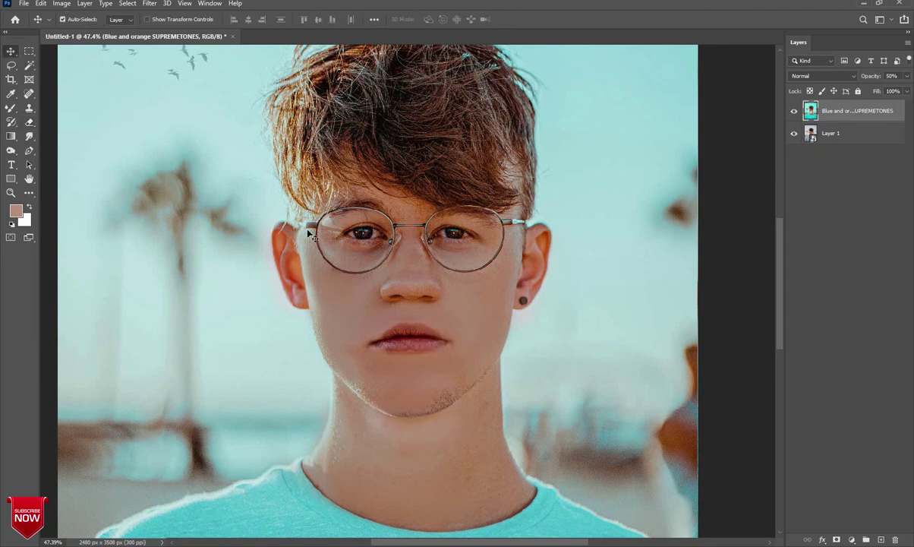
scroll(389, 255, "down", 1)
scroll(389, 255, "down", 4)
scroll(390, 255, "up", 1)
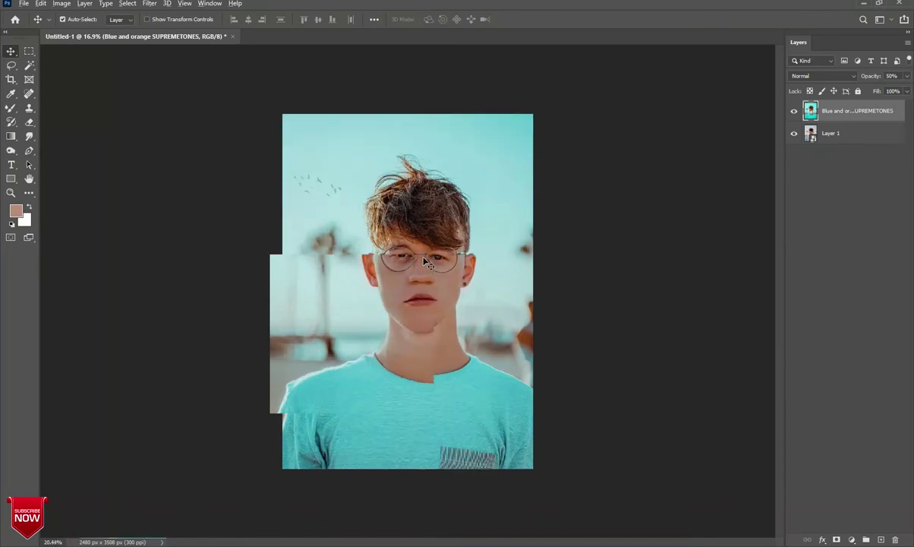
scroll(403, 257, "up", 1)
scroll(418, 260, "up", 1)
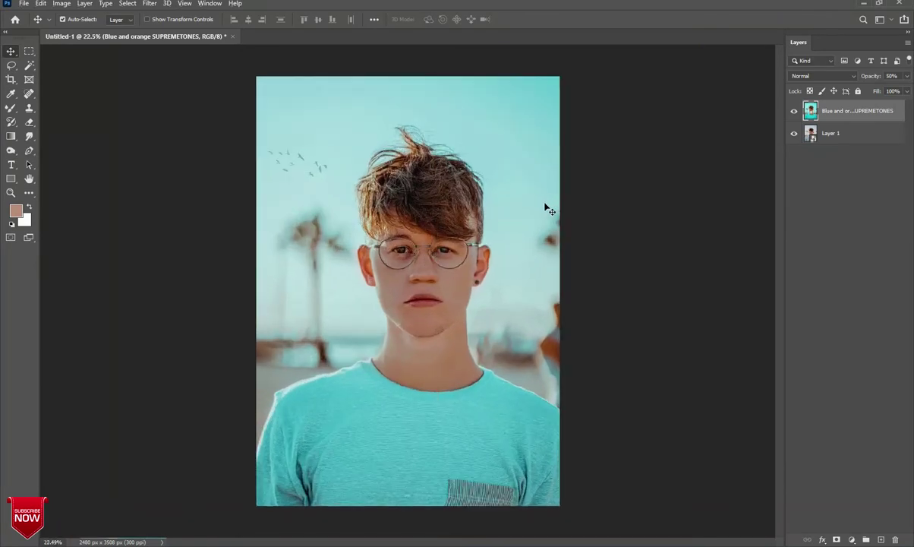